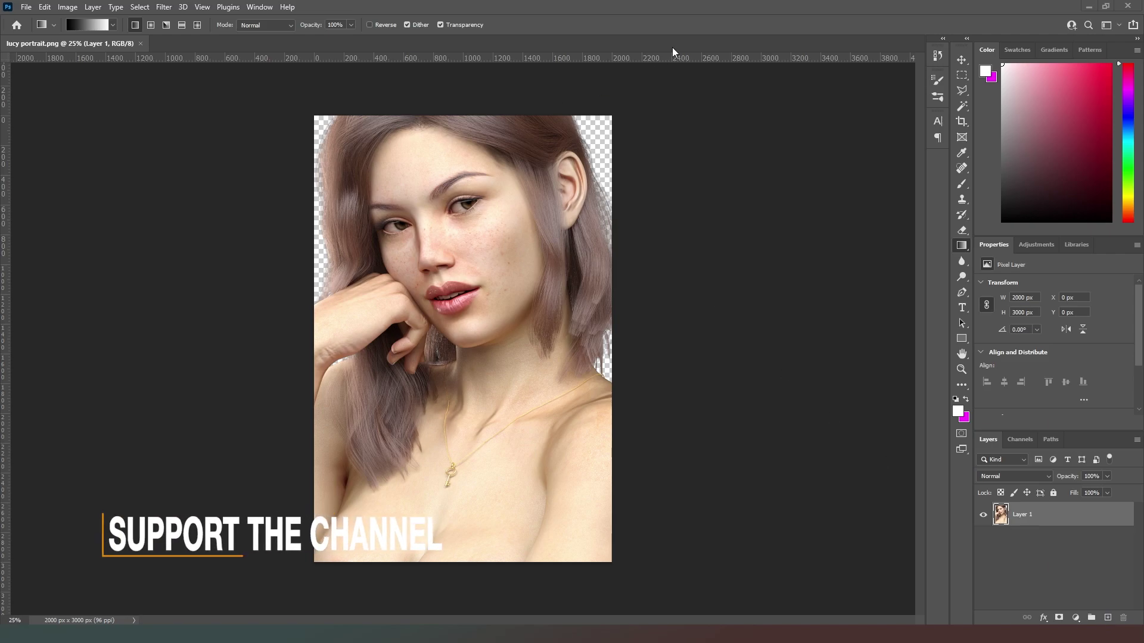
Step: Move the new Layer 2 beneath Layer 1 and fill it with white using the Paint Bucket
{"action": "left_click", "coordinate": [1107, 618]}
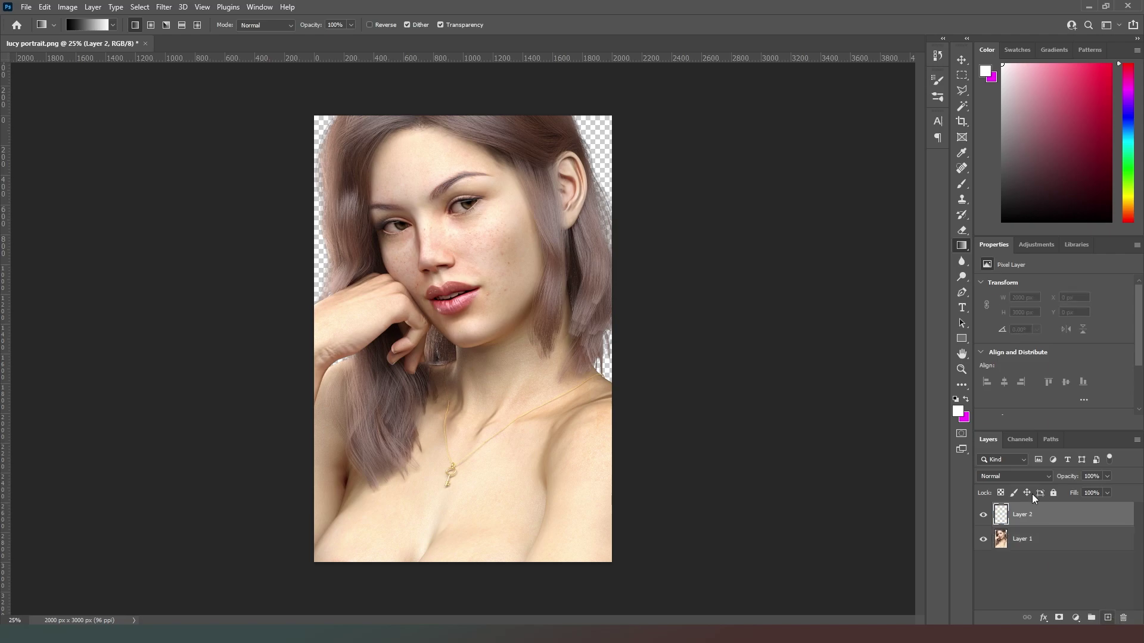
{"action": "left_click_drag", "start_coordinate": [1047, 513], "coordinate": [1049, 553]}
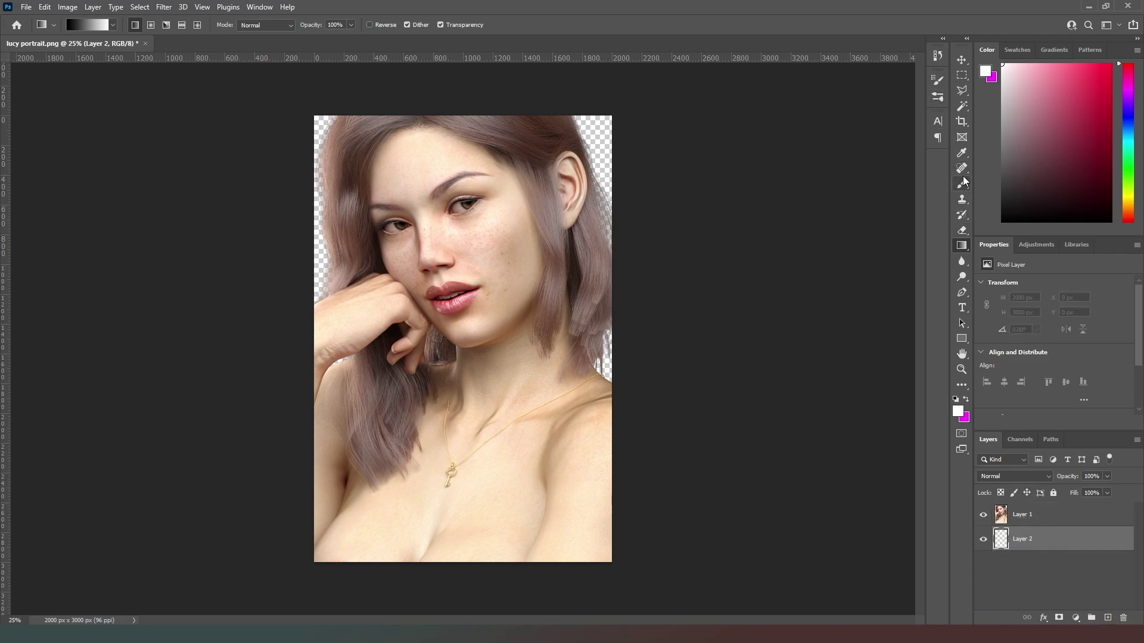
{"action": "right_click", "coordinate": [966, 244]}
{"action": "left_click", "coordinate": [1007, 257]}
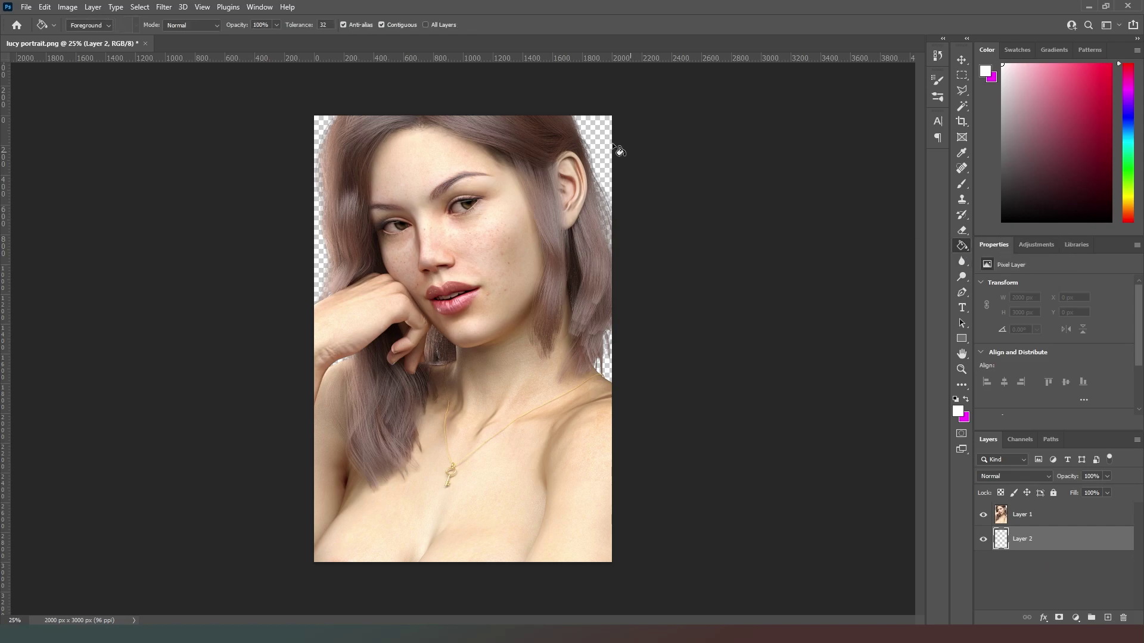
{"action": "left_click", "coordinate": [634, 334]}
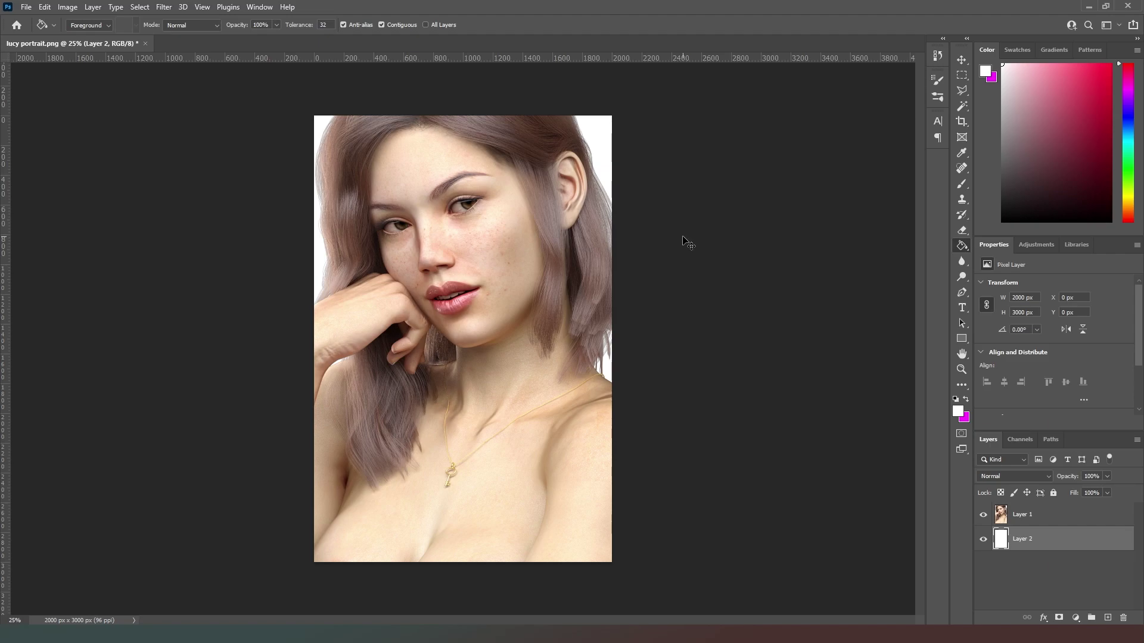
Step: Zoom to 200% on the lips and hand and prepare the Spot Healing Brush on Layer 1
{"action": "key", "text": "ctrl+plus"}
{"action": "key", "text": "ctrl+plus"}
{"action": "key", "text": "ctrl+plus"}
{"action": "key", "text": "ctrl+plus"}
{"action": "key", "text": "ctrl+plus"}
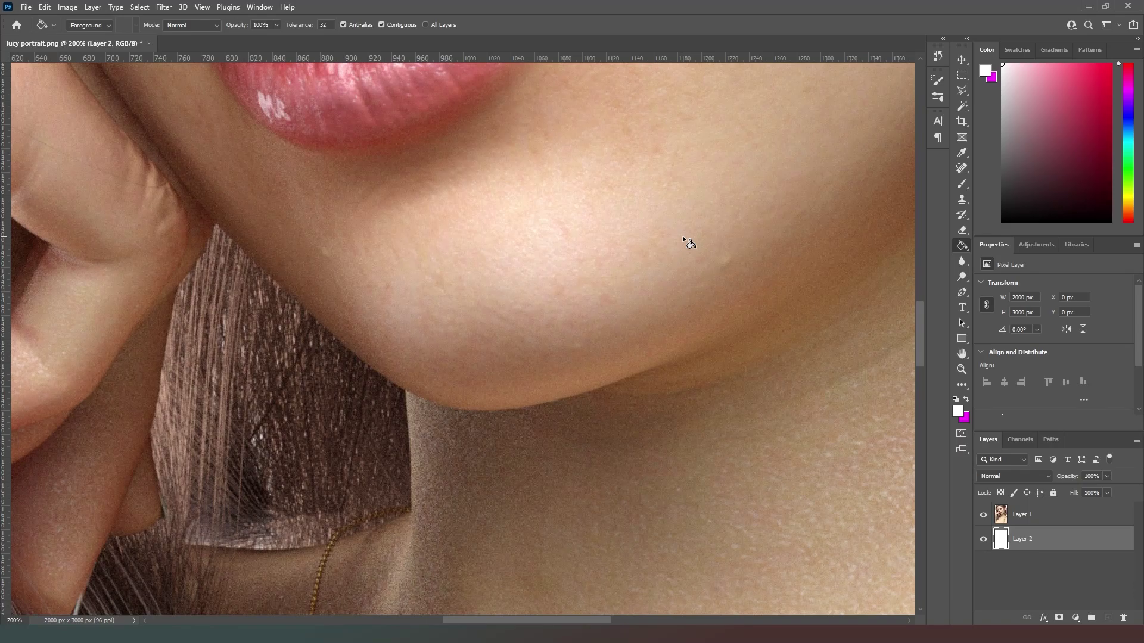
{"action": "left_click_drag", "start_coordinate": [318, 152], "coordinate": [603, 434]}
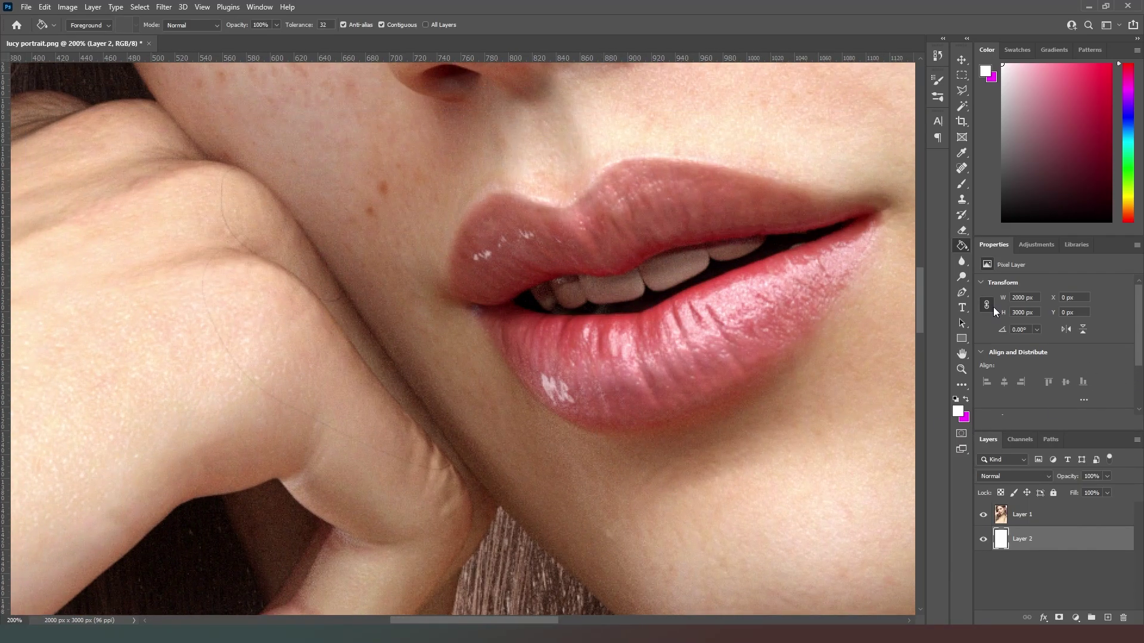
{"action": "left_click", "coordinate": [961, 168]}
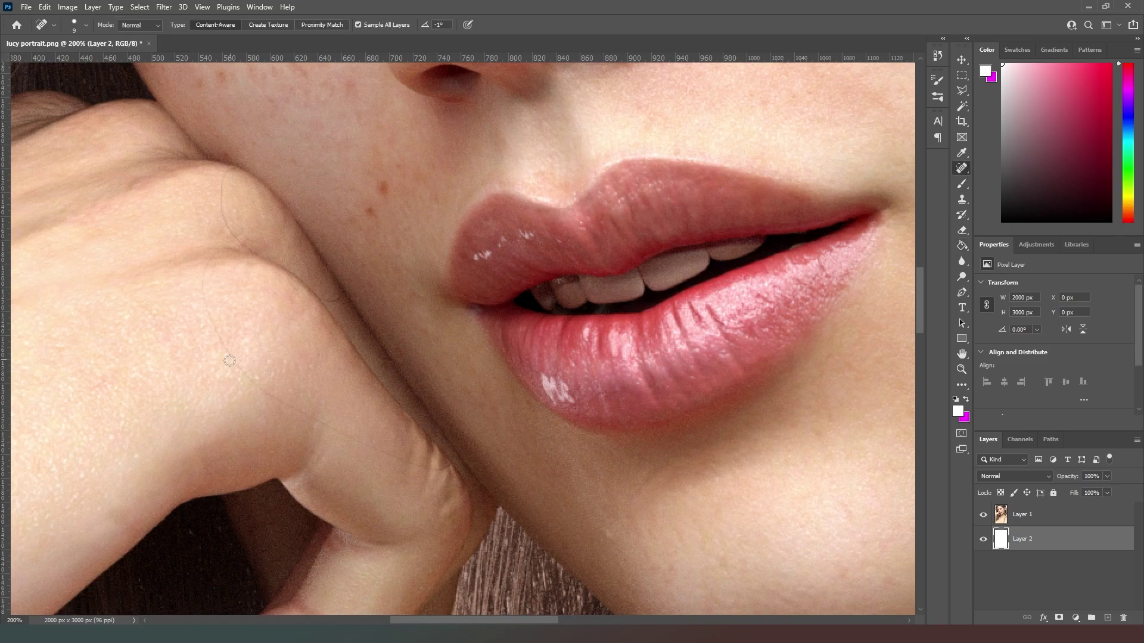
{"action": "left_click_drag", "start_coordinate": [218, 249], "coordinate": [210, 265]}
{"action": "left_click", "coordinate": [1111, 528]}
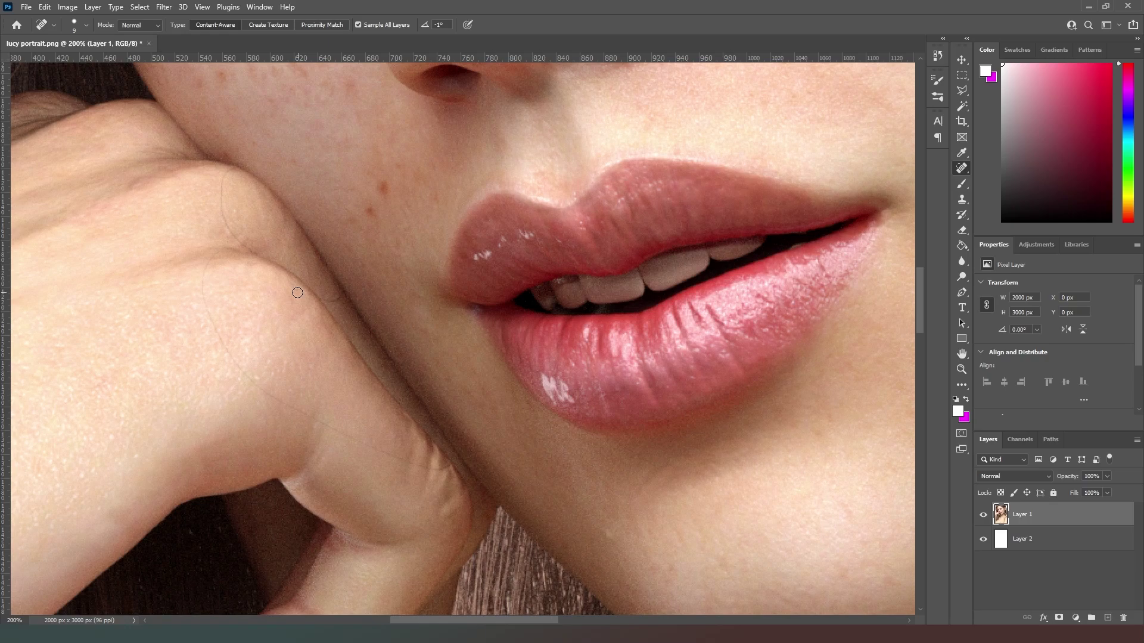
Step: Heal the stray hairs, small marks and knuckle crease on the hand with a smaller brush
{"action": "mouse_move", "coordinate": [216, 244]}
{"action": "left_mouse_down"}
{"action": "mouse_move", "coordinate": [213, 329]}
{"action": "mouse_move", "coordinate": [234, 363]}
{"action": "mouse_move", "coordinate": [285, 410]}
{"action": "mouse_move", "coordinate": [407, 467]}
{"action": "left_mouse_up"}
{"action": "left_click_drag", "start_coordinate": [292, 405], "coordinate": [455, 470]}
{"action": "key", "text": "bracketleft"}
{"action": "key", "text": "bracketleft"}
{"action": "key", "text": "bracketleft"}
{"action": "key", "text": "bracketleft"}
{"action": "mouse_move", "coordinate": [287, 405]}
{"action": "left_mouse_down"}
{"action": "mouse_move", "coordinate": [443, 474]}
{"action": "mouse_move", "coordinate": [434, 471]}
{"action": "left_mouse_up"}
{"action": "left_click_drag", "start_coordinate": [345, 291], "coordinate": [324, 301]}
{"action": "mouse_move", "coordinate": [241, 166]}
{"action": "left_mouse_down"}
{"action": "mouse_move", "coordinate": [226, 176]}
{"action": "mouse_move", "coordinate": [226, 213]}
{"action": "mouse_move", "coordinate": [269, 260]}
{"action": "left_mouse_up"}
{"action": "left_click_drag", "start_coordinate": [227, 174], "coordinate": [225, 241]}
Step: Clean up the hand-jaw edge and finish smoothing the knuckle crease
{"action": "left_click_drag", "start_coordinate": [341, 300], "coordinate": [310, 301]}
{"action": "left_click_drag", "start_coordinate": [223, 183], "coordinate": [218, 231]}
{"action": "left_click_drag", "start_coordinate": [228, 187], "coordinate": [230, 220]}
Step: Heal away the long stray hair strand running down the cheek, segment by segment
{"action": "left_click_drag", "start_coordinate": [786, 245], "coordinate": [248, 327]}
{"action": "left_click_drag", "start_coordinate": [334, 227], "coordinate": [423, 262]}
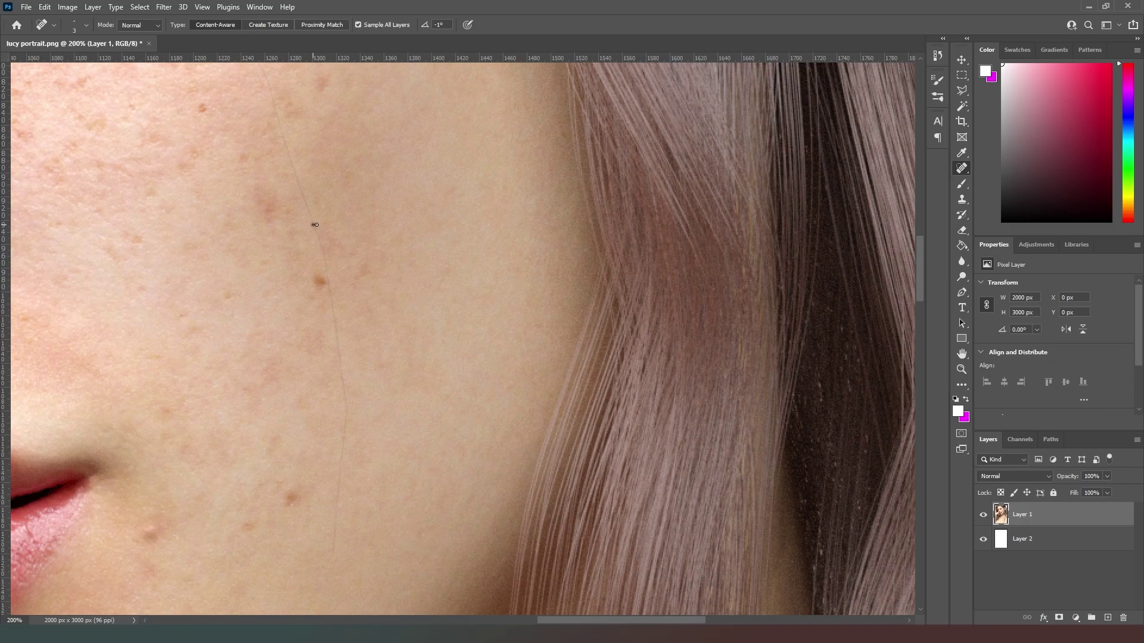
{"action": "left_click_drag", "start_coordinate": [315, 225], "coordinate": [332, 294]}
{"action": "left_click_drag", "start_coordinate": [316, 231], "coordinate": [351, 418]}
{"action": "left_click_drag", "start_coordinate": [330, 269], "coordinate": [330, 299]}
{"action": "mouse_move", "coordinate": [337, 338]}
{"action": "left_mouse_down"}
{"action": "mouse_move", "coordinate": [350, 422]}
{"action": "mouse_move", "coordinate": [335, 541]}
{"action": "left_mouse_up"}
{"action": "left_click_drag", "start_coordinate": [342, 479], "coordinate": [330, 516]}
{"action": "mouse_move", "coordinate": [339, 478]}
{"action": "left_mouse_down"}
{"action": "mouse_move", "coordinate": [330, 513]}
{"action": "mouse_move", "coordinate": [341, 490]}
{"action": "mouse_move", "coordinate": [333, 549]}
{"action": "left_mouse_up"}
{"action": "left_click_drag", "start_coordinate": [348, 415], "coordinate": [334, 480]}
{"action": "left_click_drag", "start_coordinate": [347, 422], "coordinate": [342, 475]}
{"action": "left_click_drag", "start_coordinate": [335, 332], "coordinate": [343, 390]}
{"action": "left_click_drag", "start_coordinate": [285, 145], "coordinate": [334, 307]}
Step: Heal the mark below the eye
{"action": "left_click_drag", "start_coordinate": [288, 171], "coordinate": [344, 503]}
{"action": "mouse_move", "coordinate": [195, 135]}
{"action": "left_mouse_down"}
{"action": "mouse_move", "coordinate": [269, 242]}
{"action": "mouse_move", "coordinate": [343, 488]}
{"action": "left_mouse_up"}
{"action": "left_click_drag", "start_coordinate": [284, 278], "coordinate": [448, 375]}
{"action": "scroll", "coordinate": [449, 375], "scroll_direction": "down", "scroll_amount": 10}
{"action": "scroll", "coordinate": [448, 375], "scroll_direction": "left", "scroll_amount": 7}
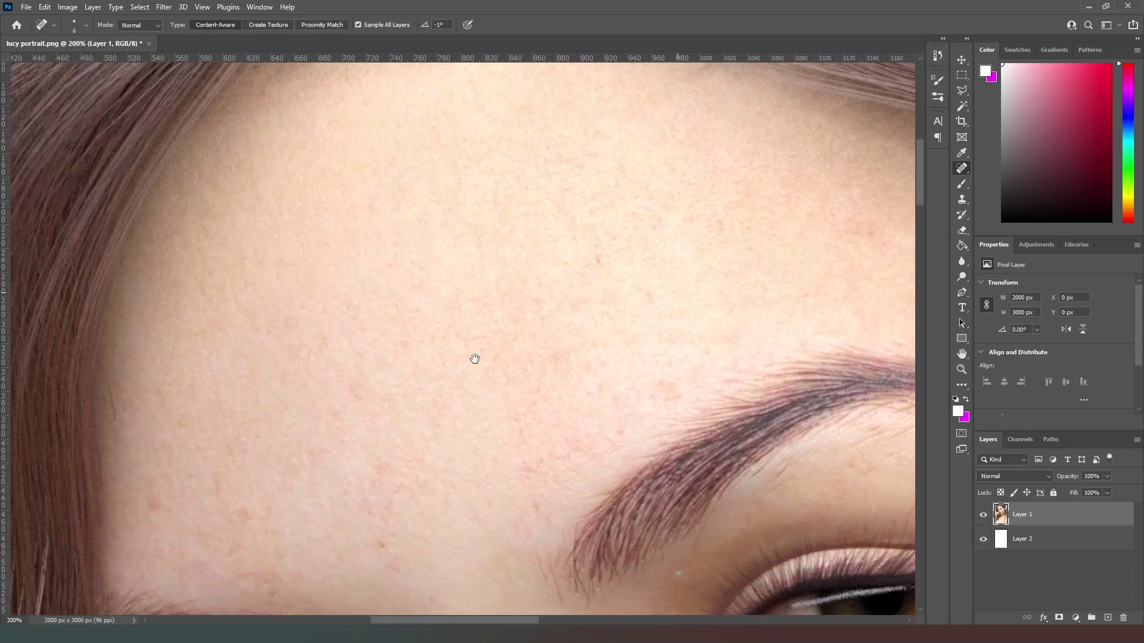
{"action": "scroll", "coordinate": [474, 440], "scroll_direction": "down", "scroll_amount": 7}
{"action": "scroll", "coordinate": [474, 439], "scroll_direction": "right", "scroll_amount": 12}
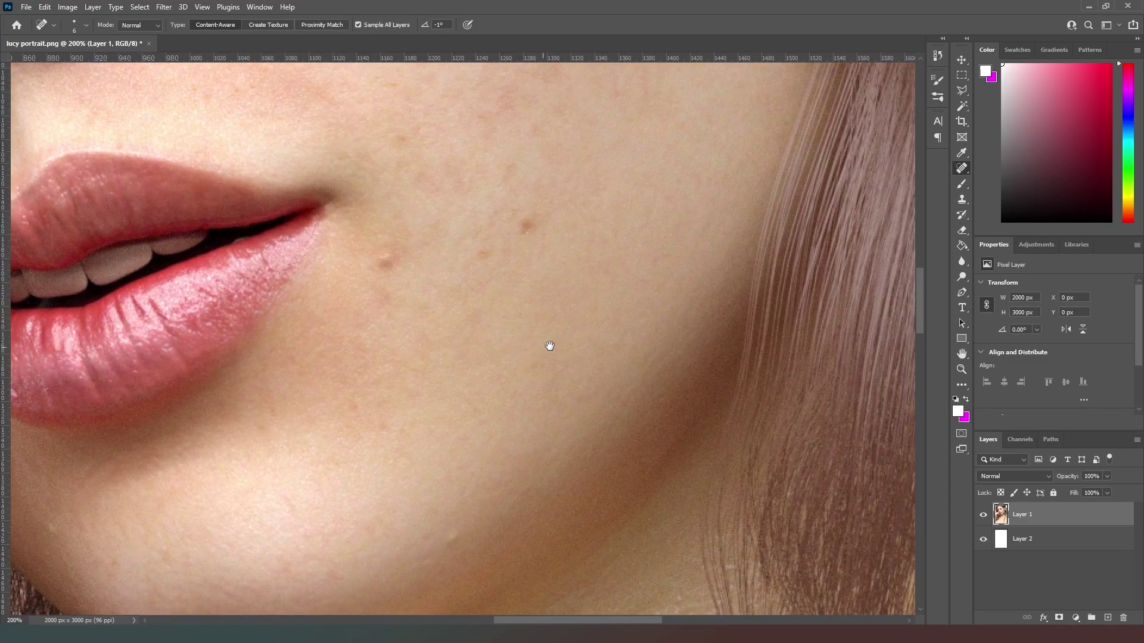
{"action": "scroll", "coordinate": [550, 346], "scroll_direction": "down", "scroll_amount": 10}
{"action": "scroll", "coordinate": [549, 345], "scroll_direction": "right", "scroll_amount": 6}
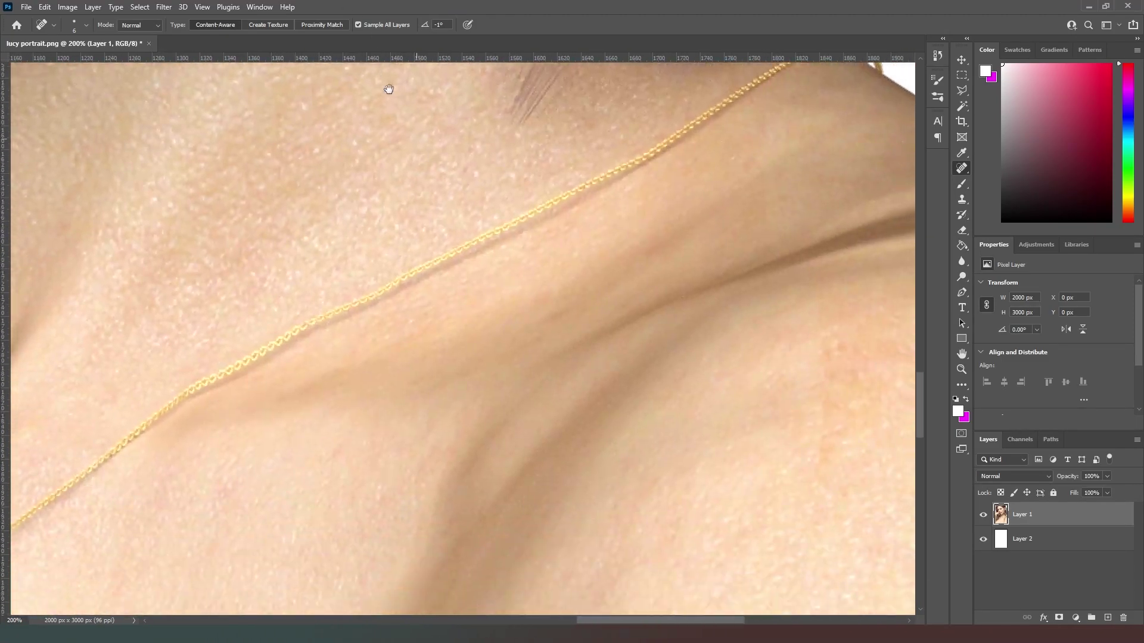
{"action": "scroll", "coordinate": [388, 89], "scroll_direction": "down", "scroll_amount": 5}
{"action": "scroll", "coordinate": [388, 89], "scroll_direction": "right", "scroll_amount": 8}
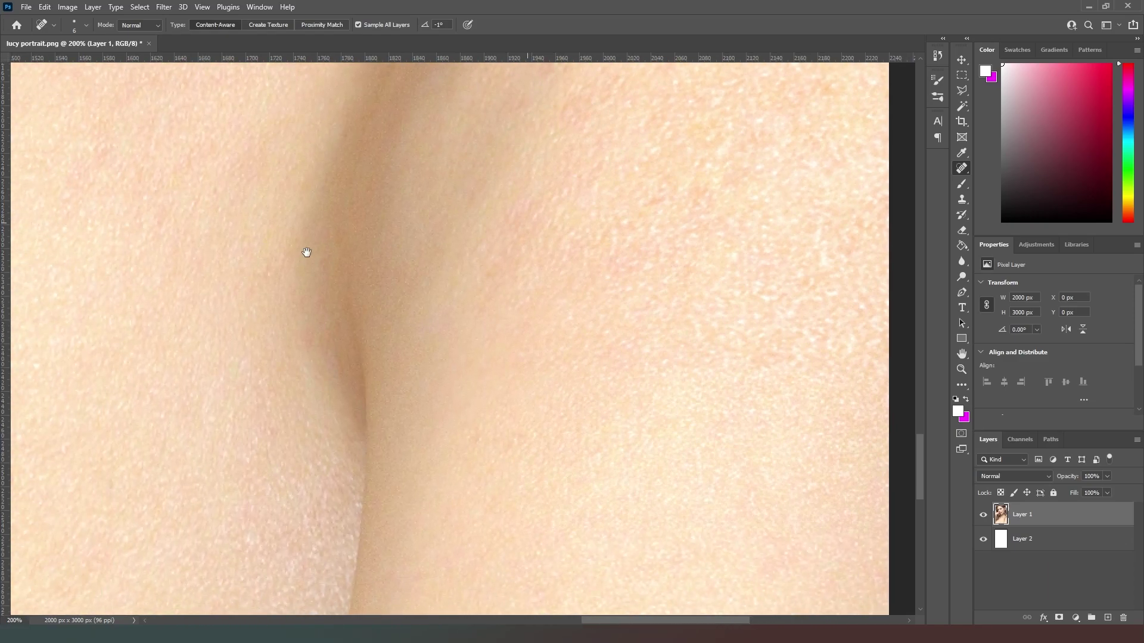
{"action": "scroll", "coordinate": [307, 252], "scroll_direction": "left", "scroll_amount": 15}
{"action": "scroll", "coordinate": [470, 351], "scroll_direction": "up", "scroll_amount": 2}
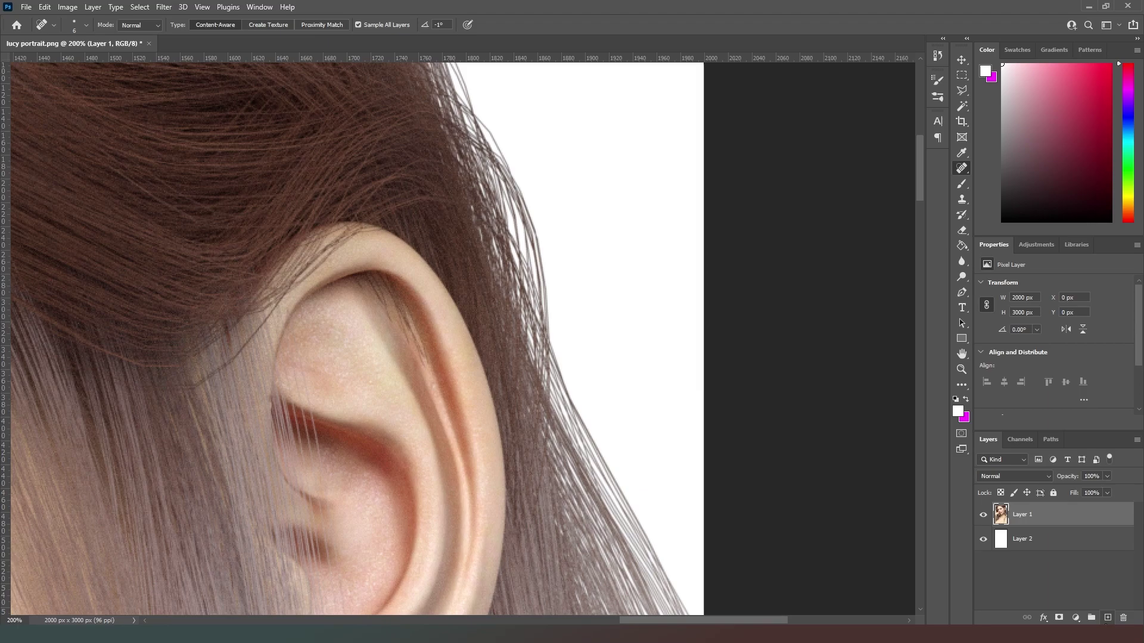
Step: On a new Layer 3, clone skin over the hair strands on the upper ear rim with a size-45 Clone Stamp
{"action": "left_click", "coordinate": [1107, 618]}
{"action": "left_click", "coordinate": [963, 185]}
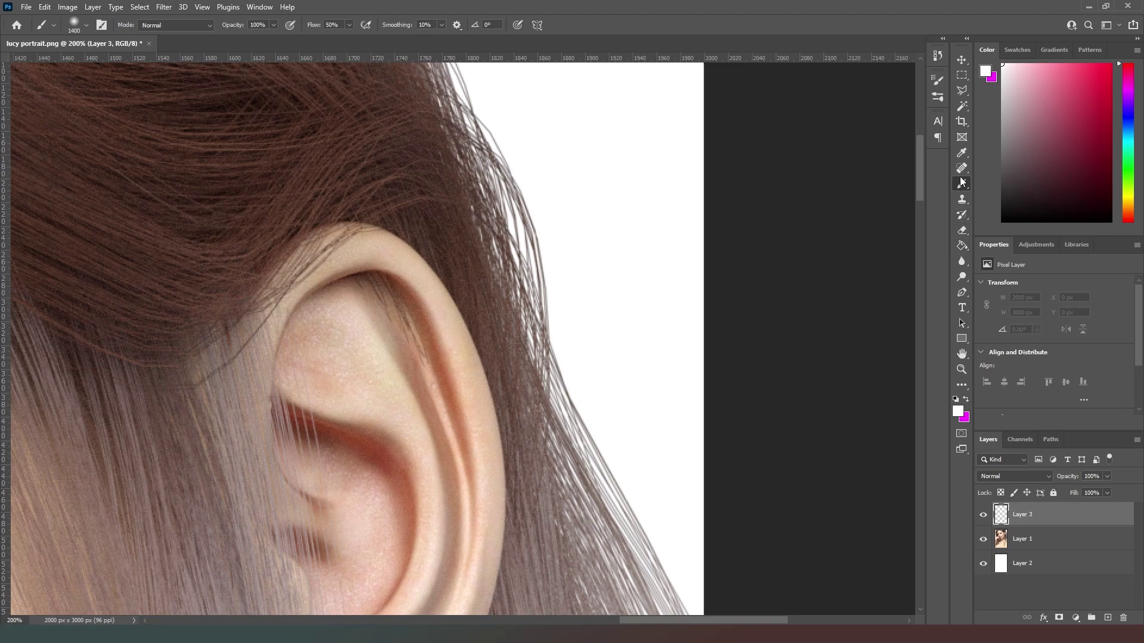
{"action": "left_click", "coordinate": [962, 200]}
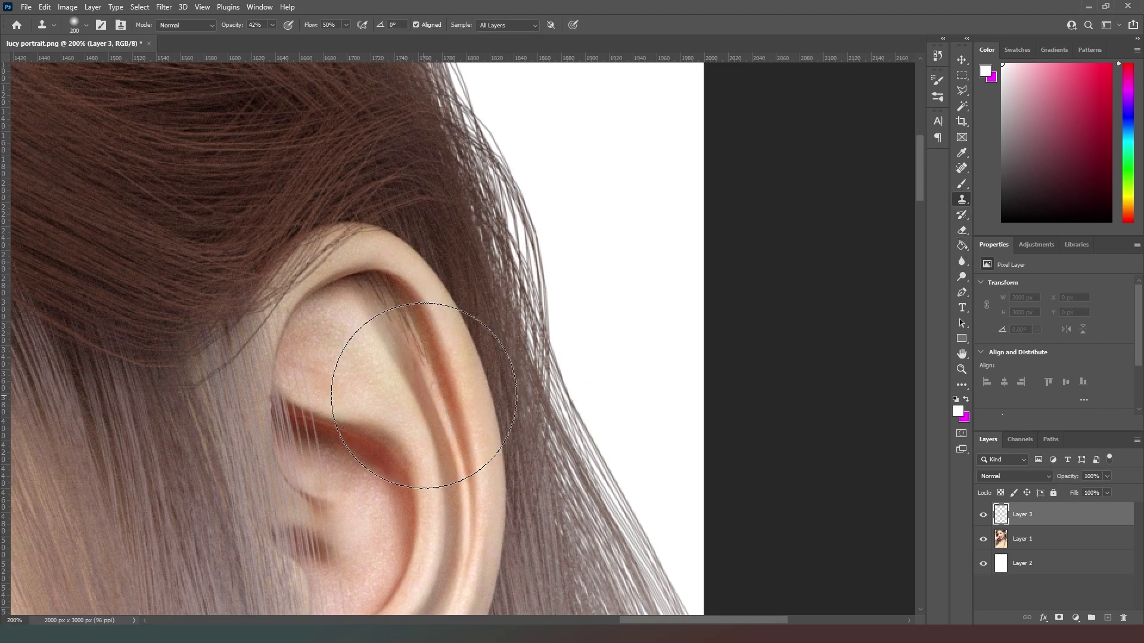
{"action": "key", "text": "bracketleft"}
{"action": "key", "text": "bracketleft"}
{"action": "key", "text": "bracketleft"}
{"action": "key", "text": "bracketleft"}
{"action": "key", "text": "bracketleft"}
{"action": "key", "text": "bracketleft"}
{"action": "key", "text": "bracketleft"}
{"action": "key", "text": "bracketleft"}
{"action": "key", "text": "bracketleft"}
{"action": "key", "text": "bracketleft"}
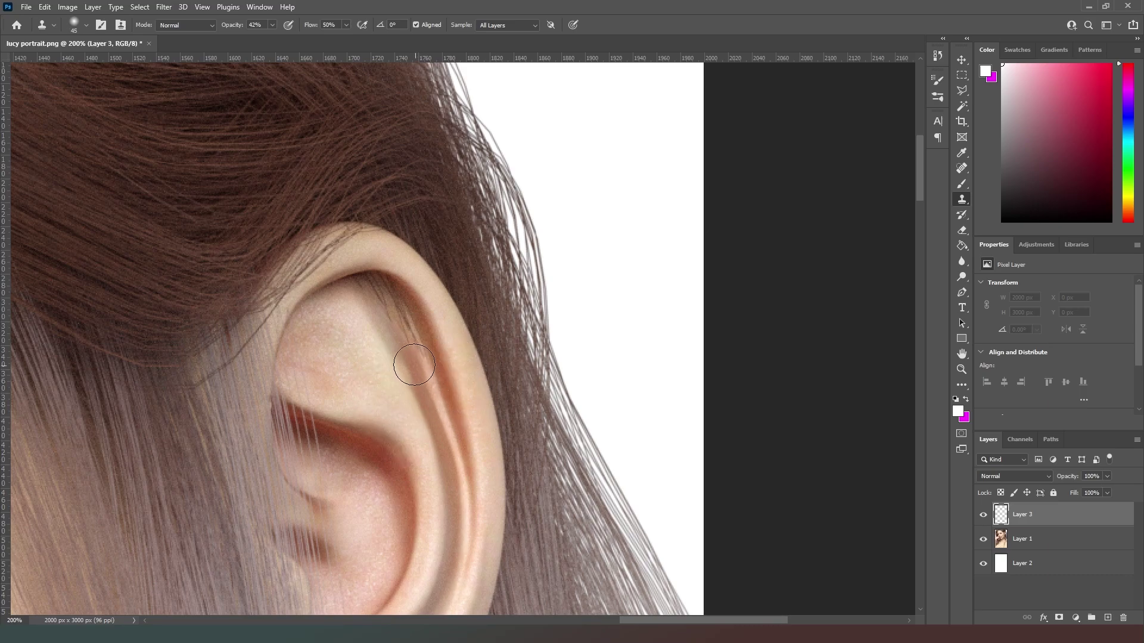
{"action": "left_click_drag", "start_coordinate": [398, 341], "coordinate": [432, 376]}
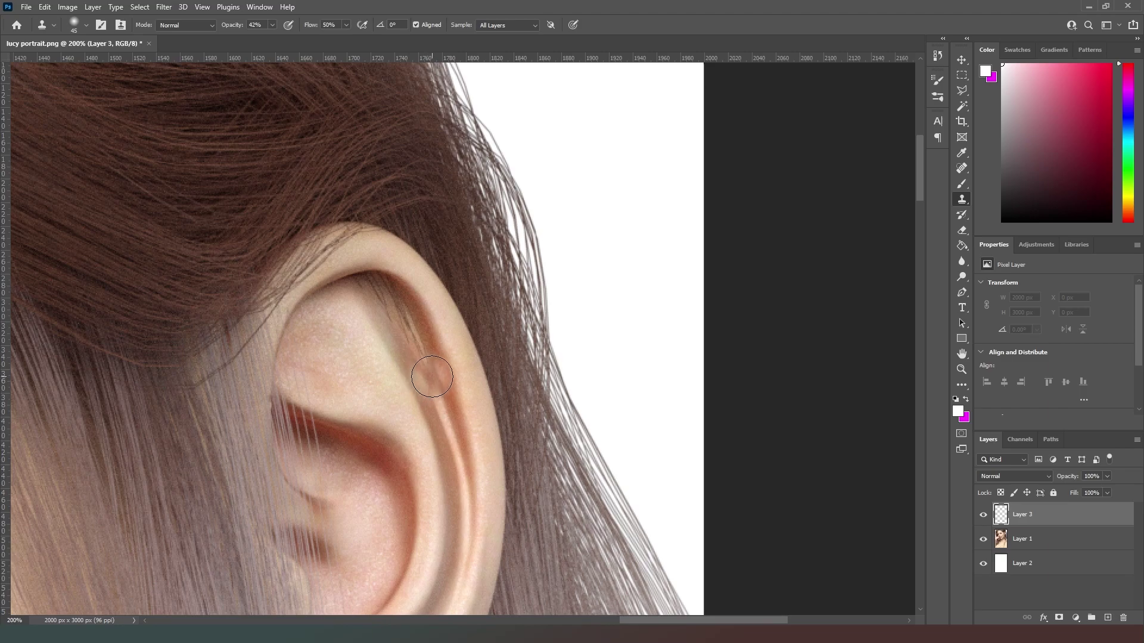
{"action": "left_click", "coordinate": [432, 376]}
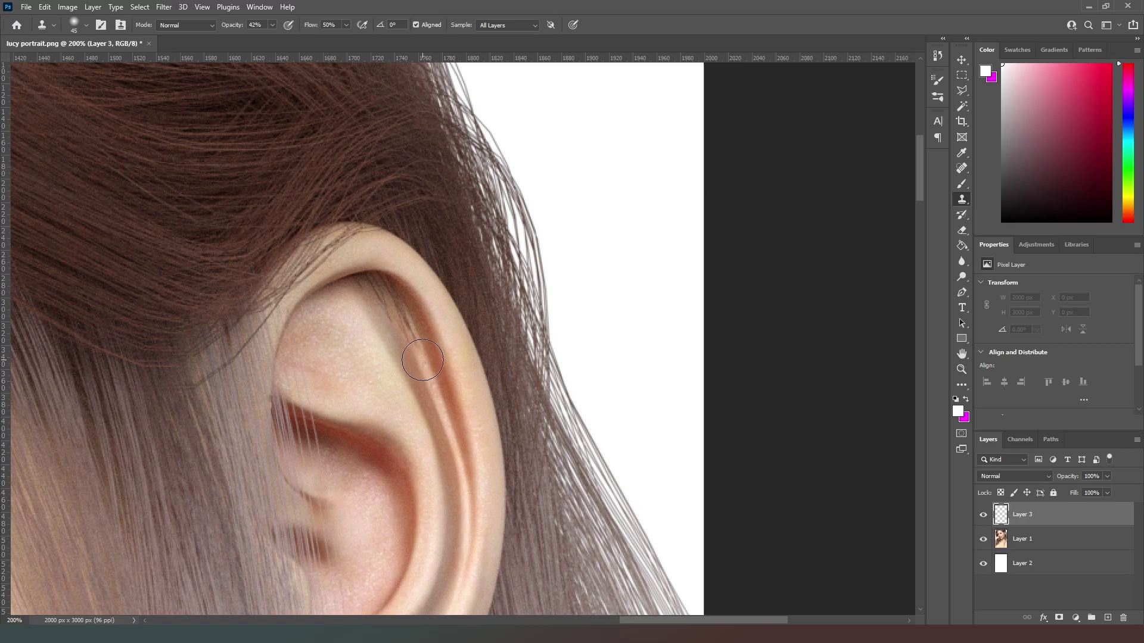
{"action": "left_click", "coordinate": [423, 359]}
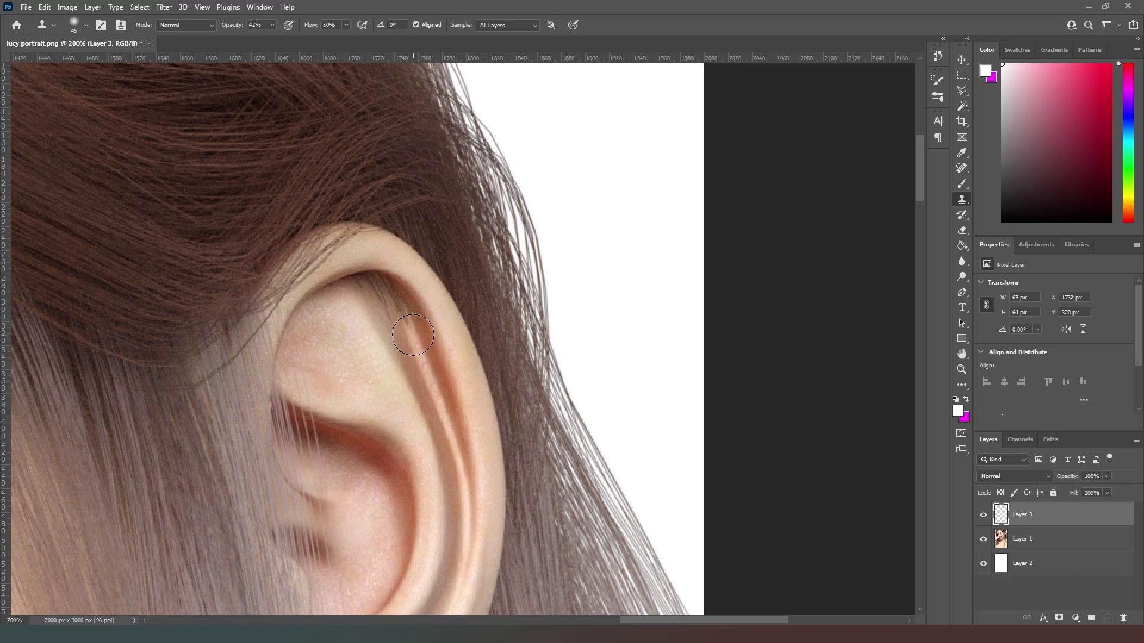
{"action": "left_click", "coordinate": [413, 335]}
{"action": "left_click", "coordinate": [413, 305]}
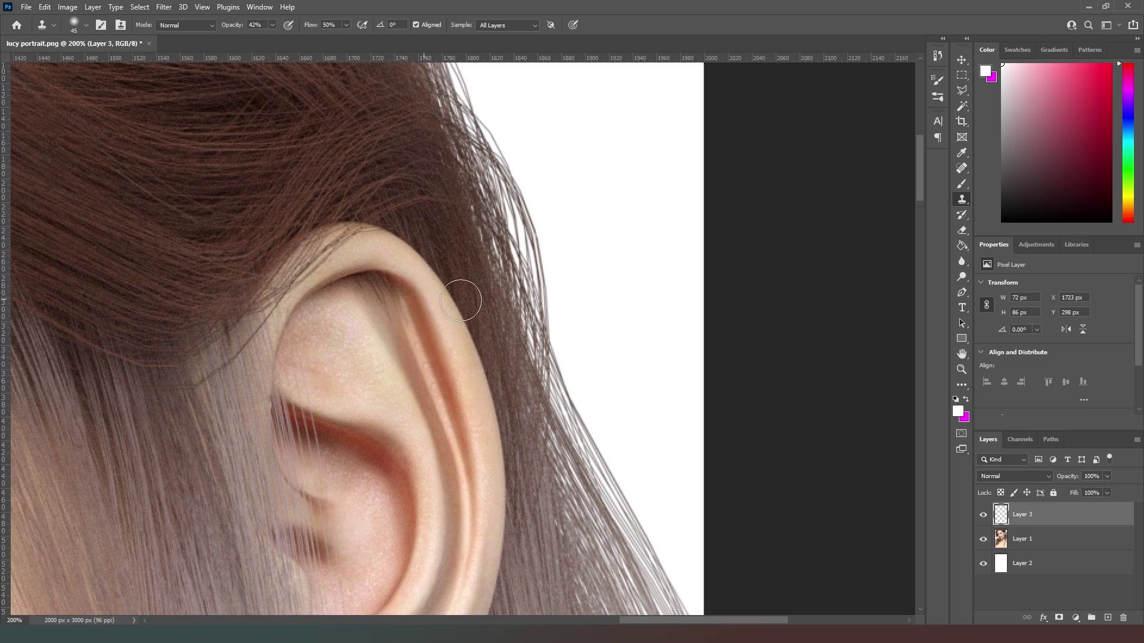
Step: Sample a brown from the ear rim and paint a short stroke with a size-30 brush
{"action": "left_click", "coordinate": [962, 184]}
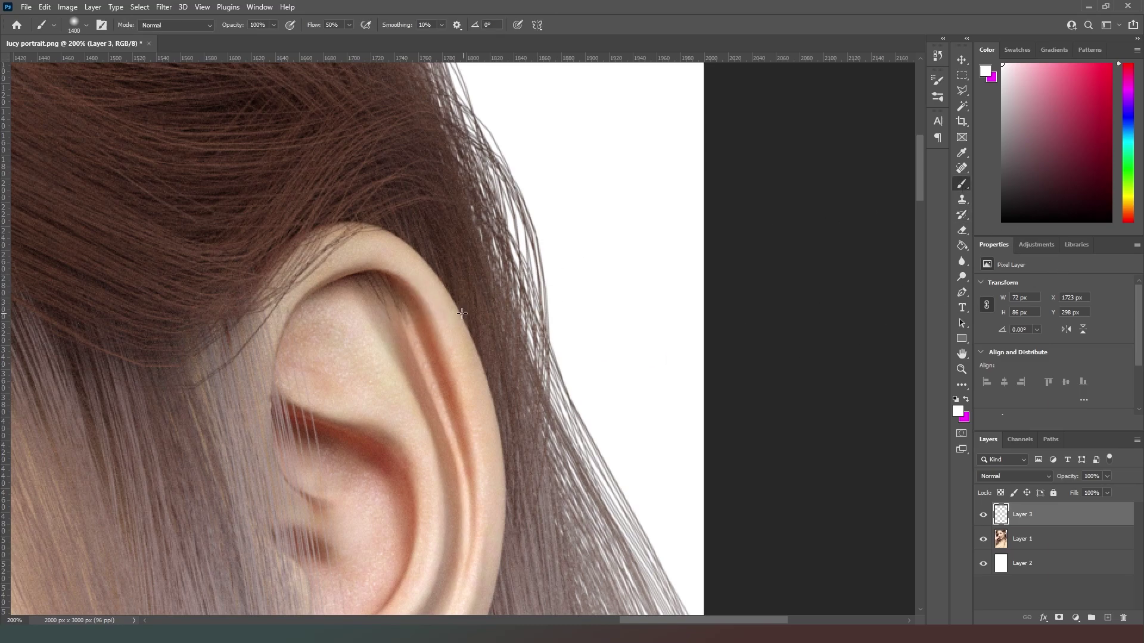
{"action": "key", "text": "alt"}
{"action": "left_click", "coordinate": [425, 317], "text": "alt"}
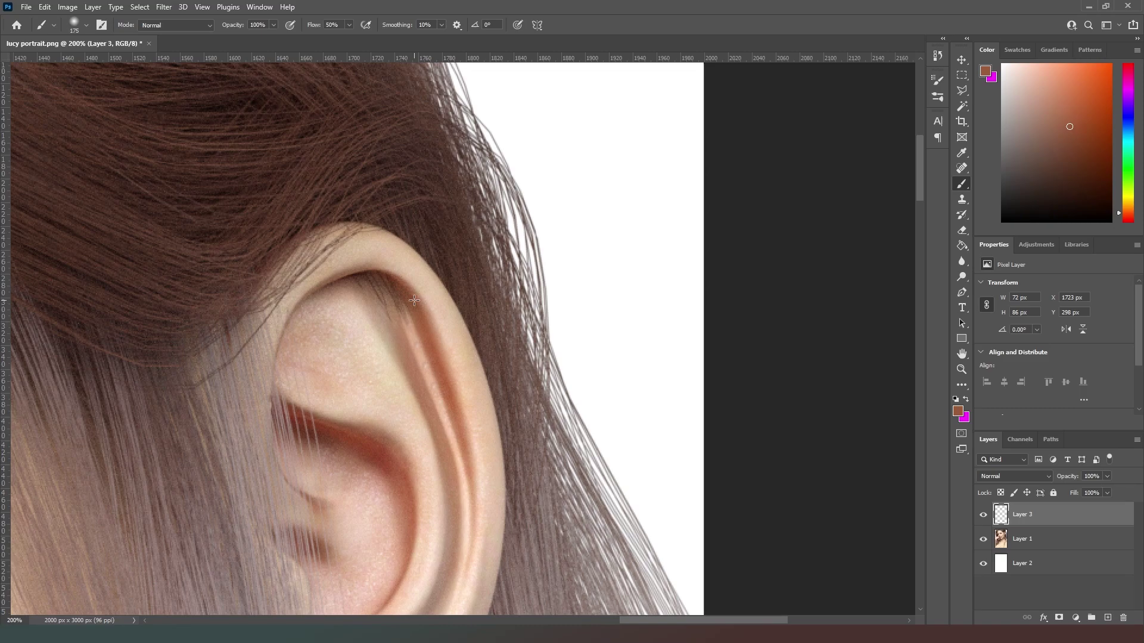
{"action": "key", "text": "bracketleft"}
{"action": "key", "text": "bracketleft"}
{"action": "key", "text": "bracketleft"}
{"action": "key", "text": "bracketleft"}
{"action": "key", "text": "bracketleft"}
{"action": "key", "text": "bracketleft"}
{"action": "key", "text": "bracketleft"}
{"action": "key", "text": "bracketleft"}
{"action": "key", "text": "bracketleft"}
{"action": "key", "text": "bracketleft"}
{"action": "key", "text": "bracketleft"}
{"action": "key", "text": "bracketleft"}
{"action": "left_click_drag", "start_coordinate": [402, 288], "coordinate": [414, 302]}
Step: Sample several ear skin tones, paint them onto the rim, and set brush opacity to 32%
{"action": "left_click", "coordinate": [413, 325], "text": "alt"}
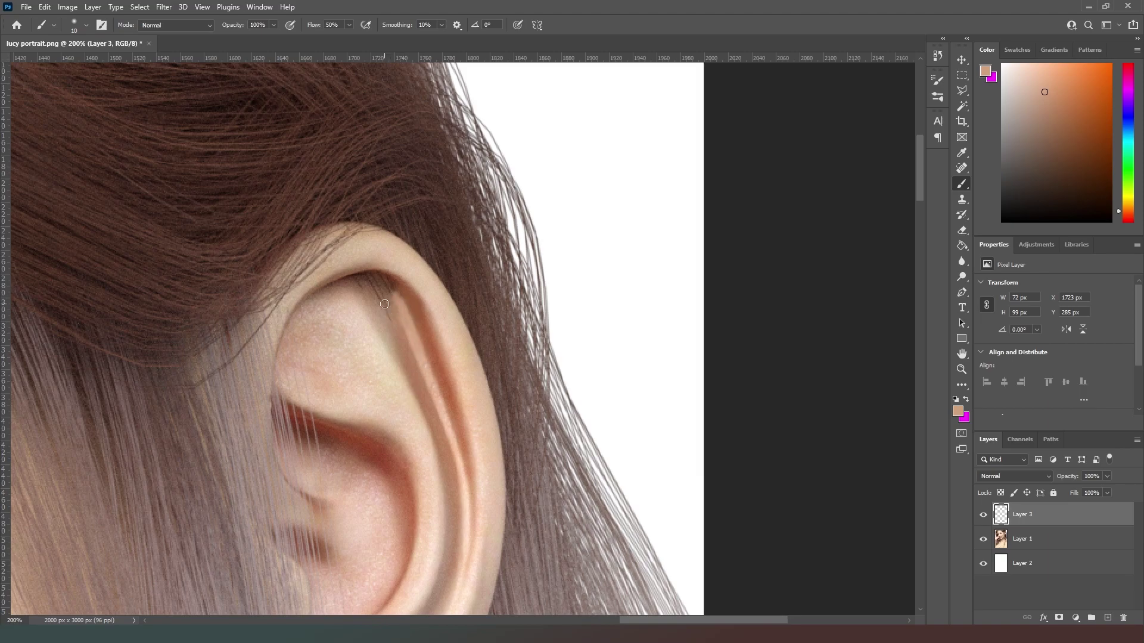
{"action": "left_click", "coordinate": [389, 318], "text": "alt"}
{"action": "left_click", "coordinate": [369, 295], "text": "alt"}
{"action": "left_click", "coordinate": [378, 296], "text": "alt"}
{"action": "left_click_drag", "start_coordinate": [382, 293], "coordinate": [381, 303]}
{"action": "left_click", "coordinate": [400, 300], "text": "alt"}
{"action": "left_click_drag", "start_coordinate": [240, 25], "coordinate": [200, 37]}
Step: Sample ear skin colours and paint faint strokes along the upper ear rim
{"action": "left_click", "coordinate": [368, 300], "text": "alt"}
{"action": "left_click", "coordinate": [342, 271], "text": "alt"}
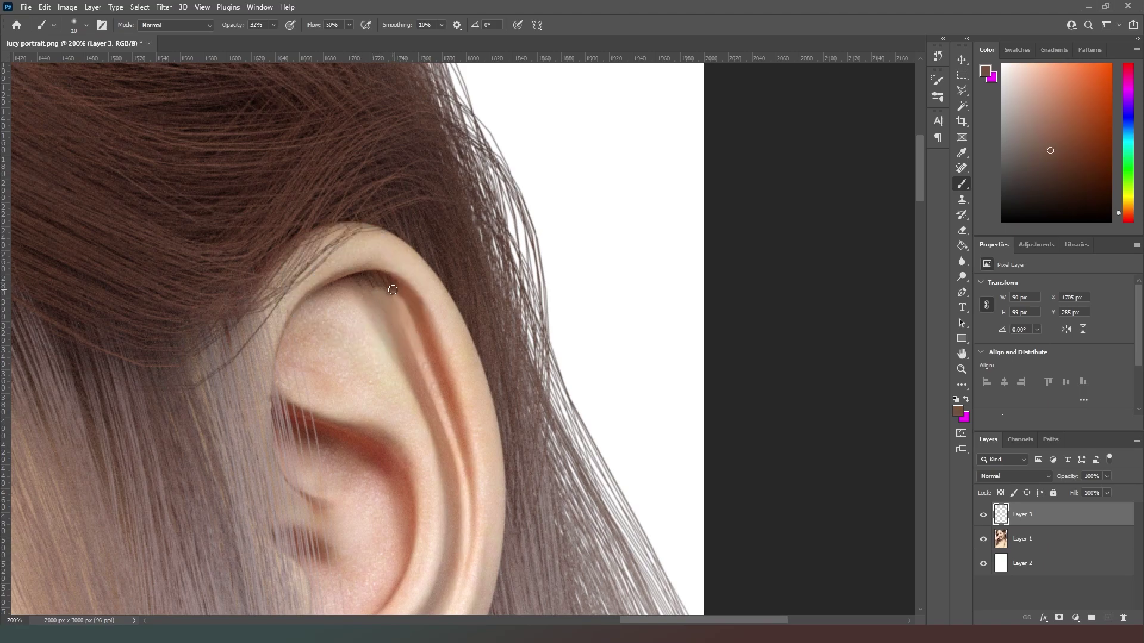
{"action": "mouse_move", "coordinate": [362, 285]}
{"action": "left_mouse_down"}
{"action": "mouse_move", "coordinate": [397, 295]}
{"action": "mouse_move", "coordinate": [354, 284]}
{"action": "mouse_move", "coordinate": [398, 290]}
{"action": "mouse_move", "coordinate": [354, 282]}
{"action": "left_mouse_up"}
{"action": "left_click", "coordinate": [401, 280], "text": "alt"}
{"action": "mouse_move", "coordinate": [384, 279]}
{"action": "left_mouse_down"}
{"action": "mouse_move", "coordinate": [358, 280]}
{"action": "mouse_move", "coordinate": [382, 280]}
{"action": "left_mouse_up"}
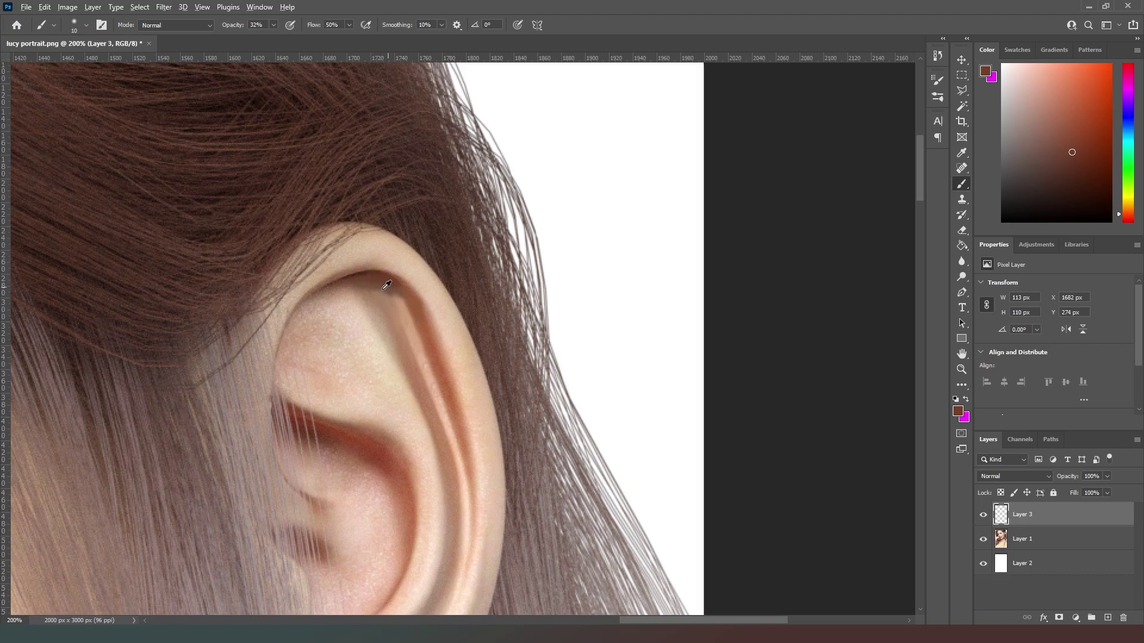
Step: Blend the rim with alternating lighter and darker sampled ear tones, then fit the portrait on screen
{"action": "left_click", "coordinate": [373, 284], "text": "alt"}
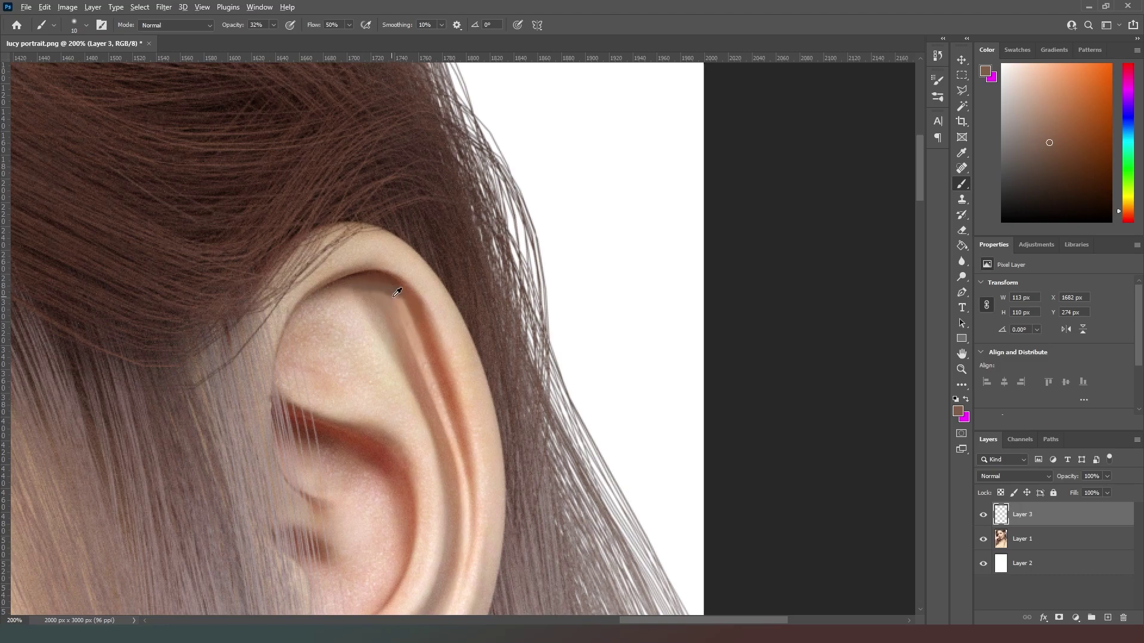
{"action": "left_click", "coordinate": [389, 298], "text": "alt"}
{"action": "left_click", "coordinate": [401, 297], "text": "alt"}
{"action": "left_click", "coordinate": [348, 282], "text": "alt"}
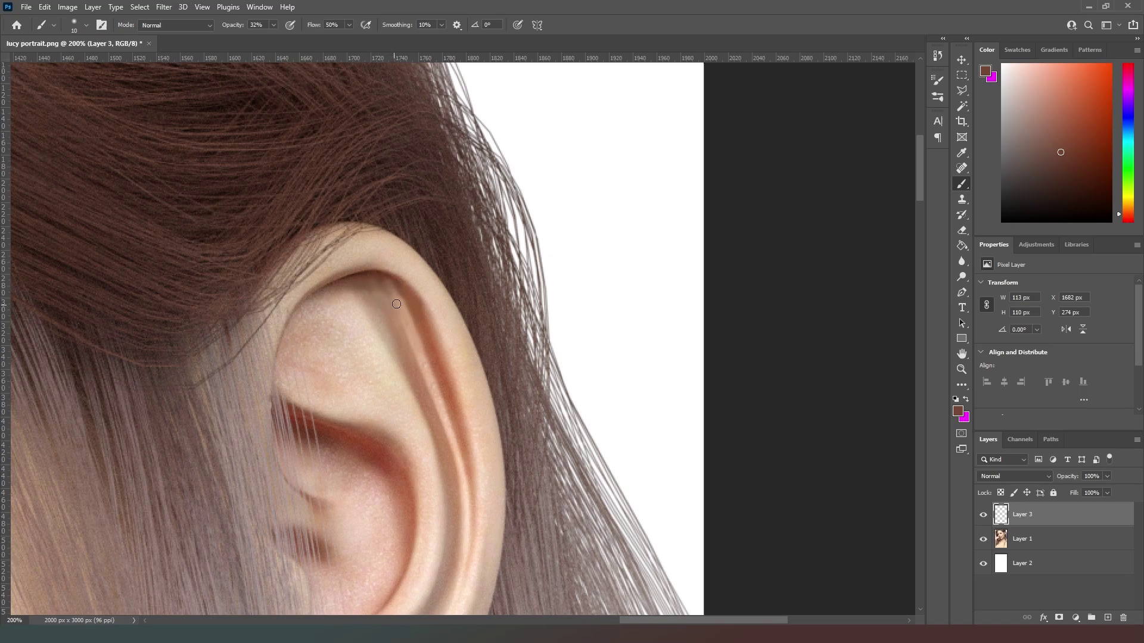
{"action": "left_click", "coordinate": [385, 298], "text": "alt"}
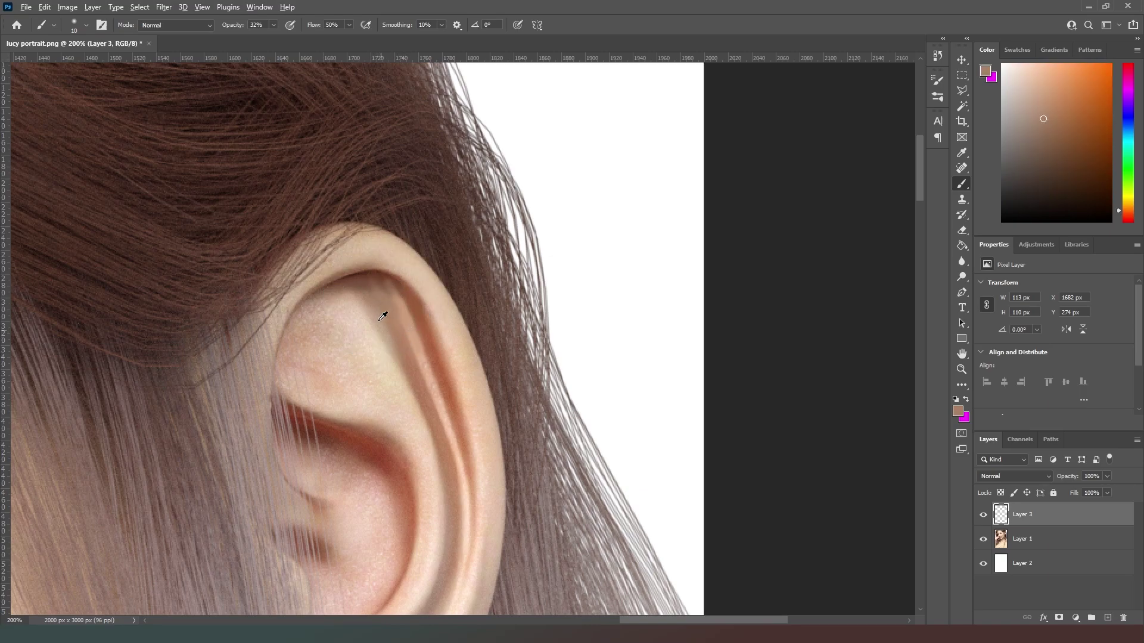
{"action": "left_click", "coordinate": [361, 281], "text": "alt"}
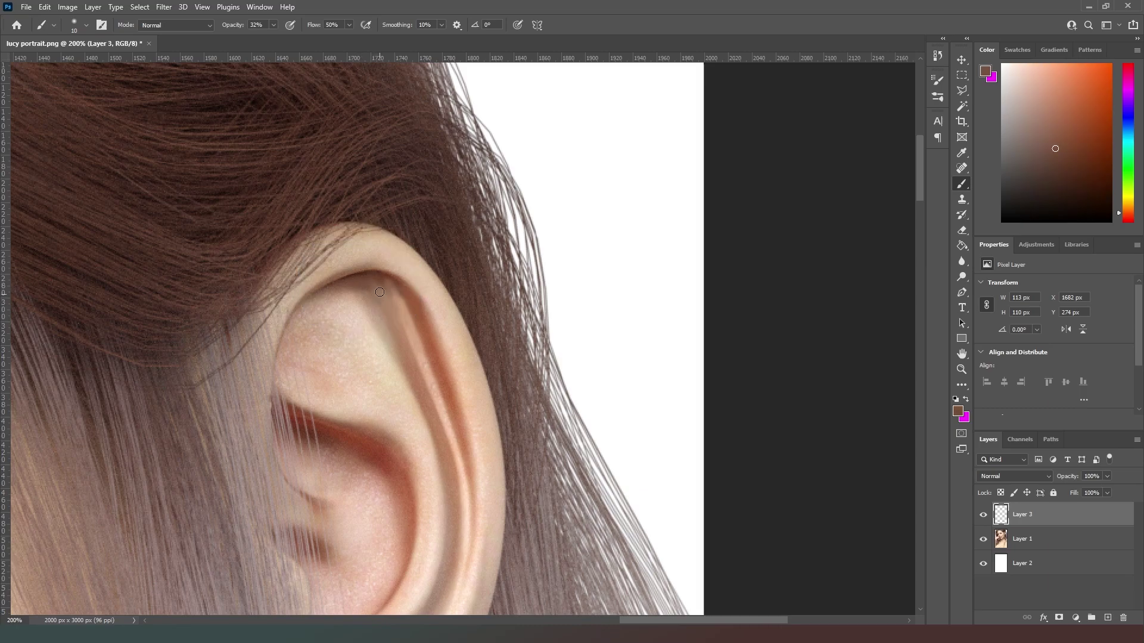
{"action": "left_click", "coordinate": [404, 295], "text": "alt"}
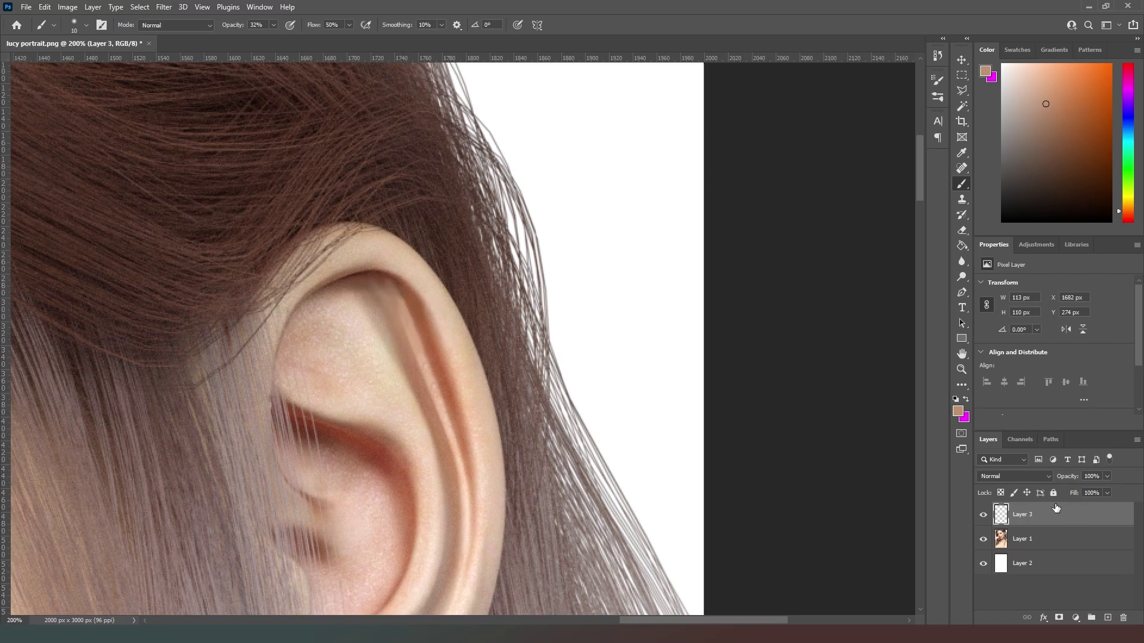
{"action": "left_click", "coordinate": [397, 292], "text": "alt"}
{"action": "left_click", "coordinate": [406, 304], "text": "alt"}
{"action": "key", "text": "ctrl+0"}
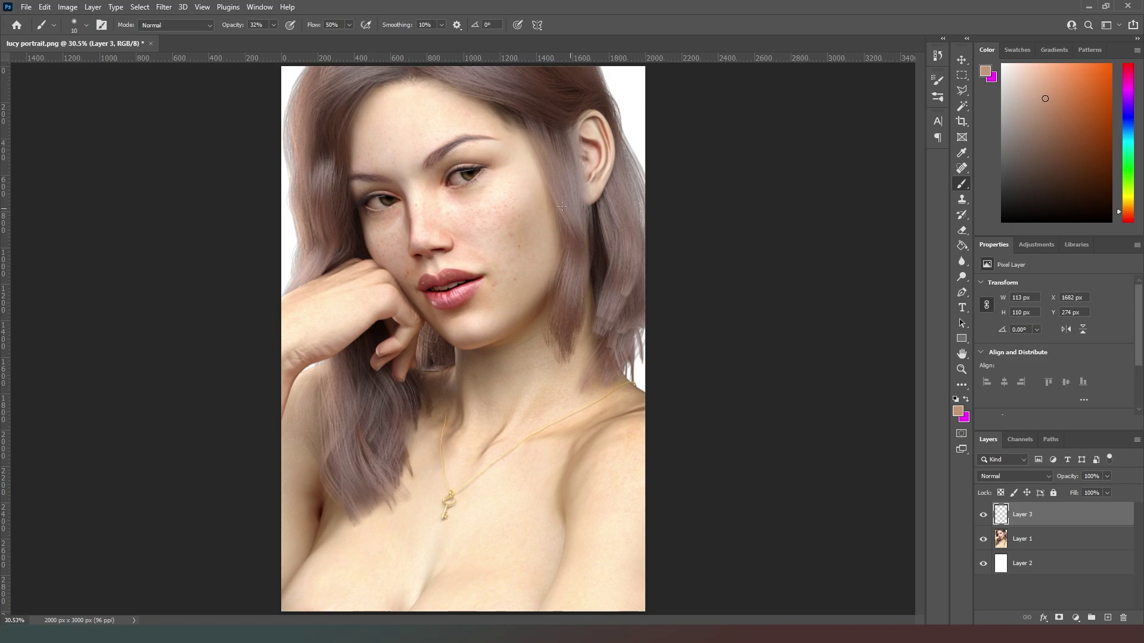
Step: Select Layer 1 along with Layer 3 and merge them into a single Layer 3
{"action": "left_click", "coordinate": [1066, 545], "text": "shift"}
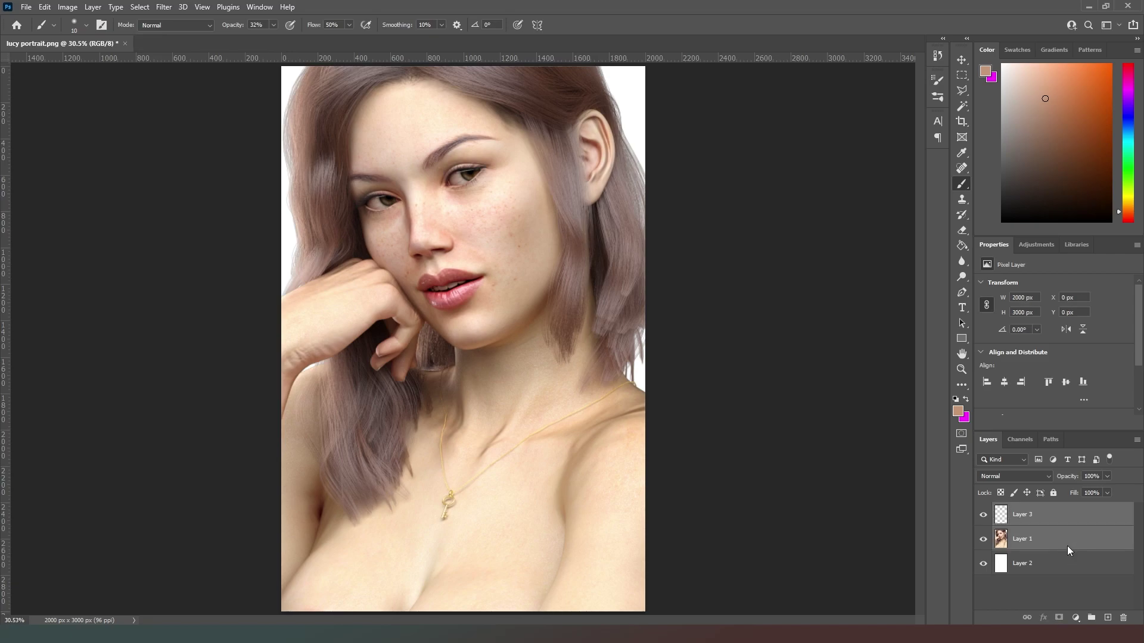
{"action": "right_click", "coordinate": [1066, 546]}
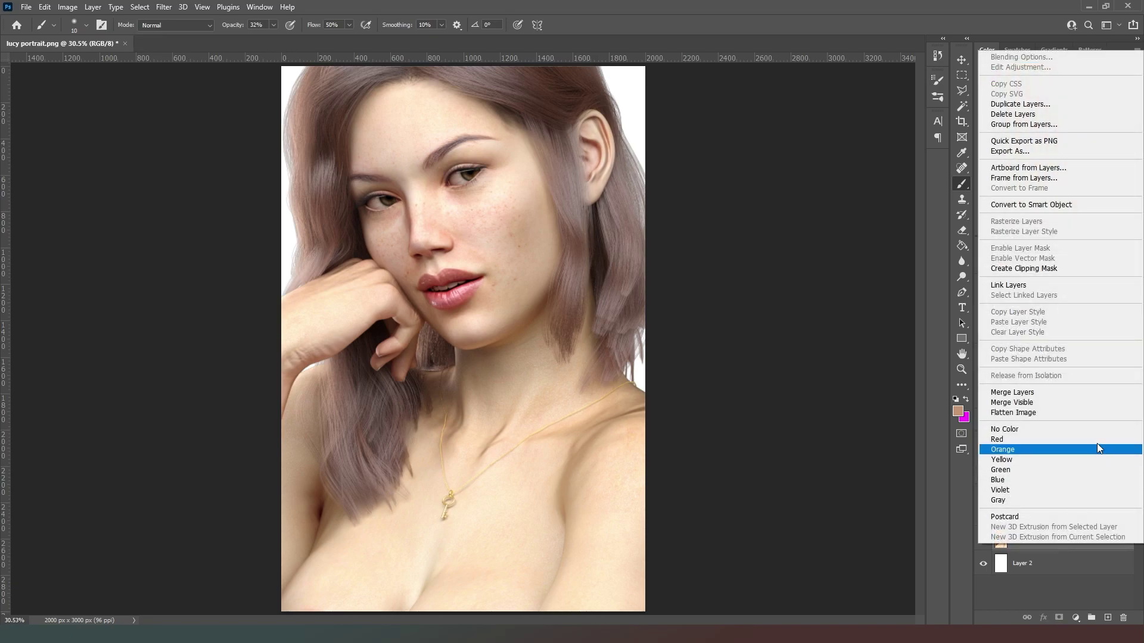
{"action": "left_click", "coordinate": [1024, 392]}
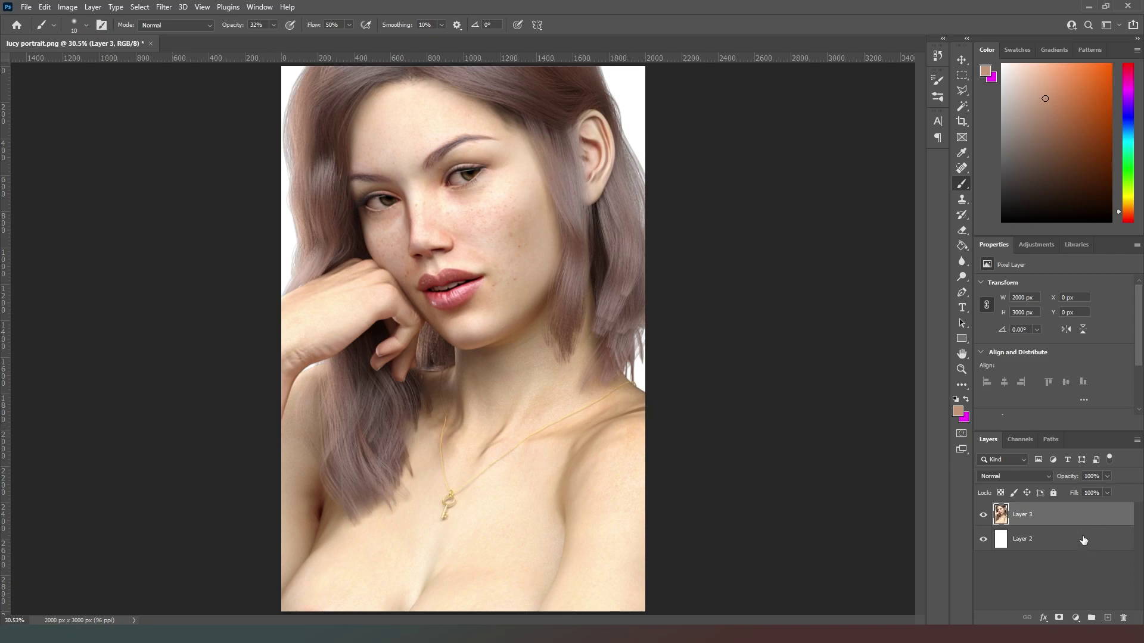
Step: Duplicate the merged portrait layer and nudge its Red channel a few pixels left
{"action": "key", "text": "ctrl+j"}
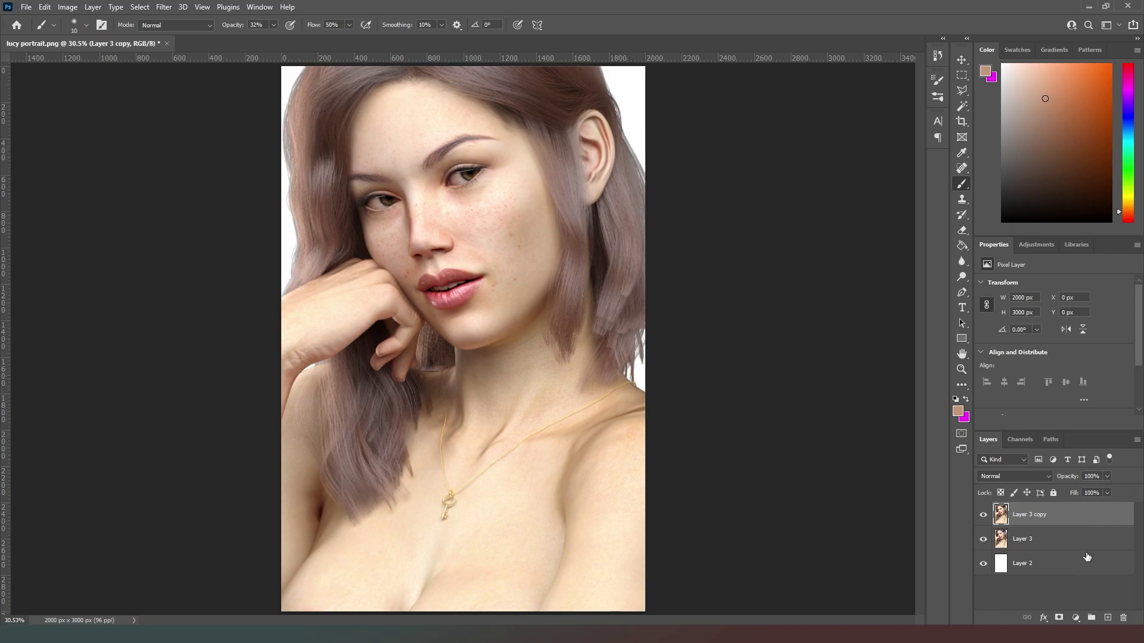
{"action": "left_click", "coordinate": [1010, 439]}
{"action": "left_click", "coordinate": [1023, 492]}
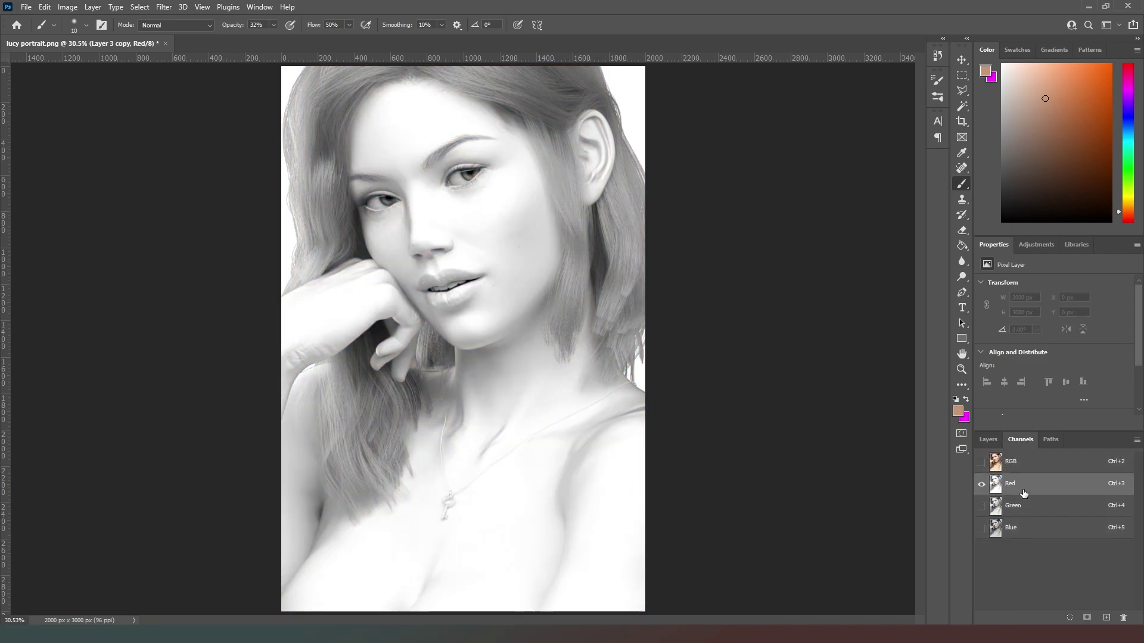
{"action": "left_click", "coordinate": [961, 74]}
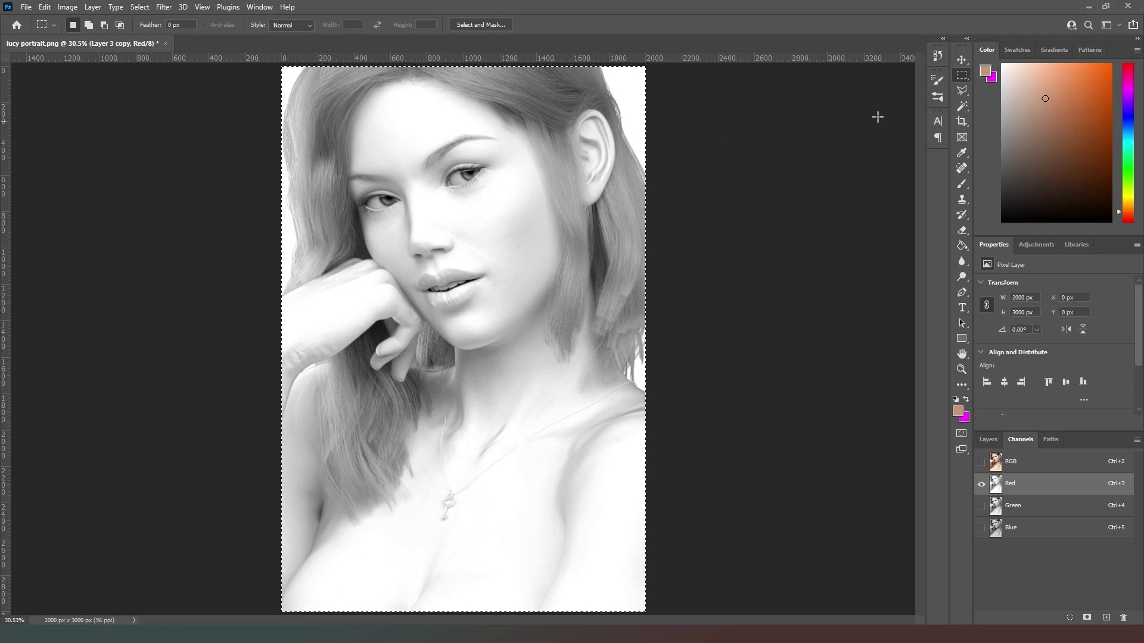
{"action": "left_click", "coordinate": [958, 63]}
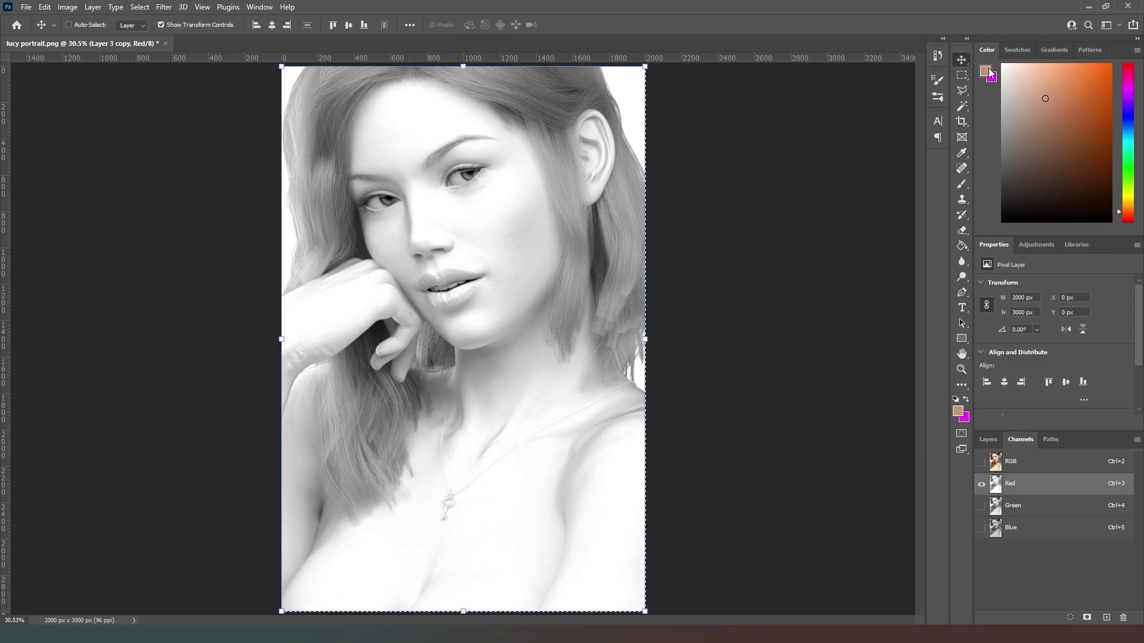
{"action": "key", "text": "Left"}
{"action": "key", "text": "Left"}
{"action": "key", "text": "Left"}
{"action": "key", "text": "Left"}
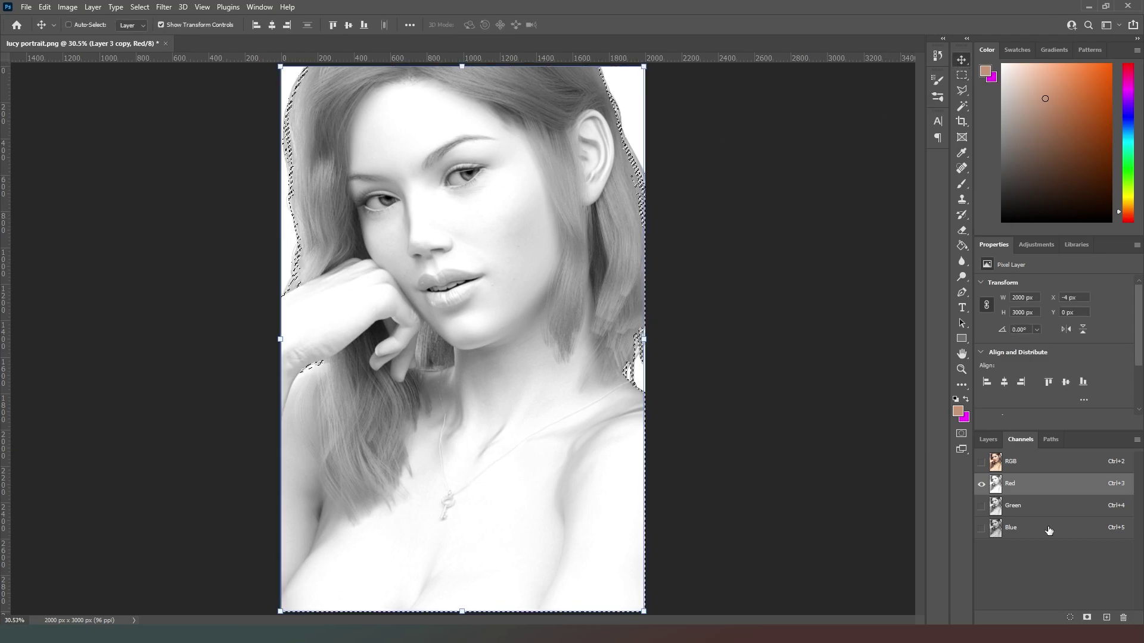
Step: Nudge the Green channel a few pixels right, return to the RGB composite, and deselect
{"action": "left_click", "coordinate": [1052, 506]}
{"action": "key", "text": "ctrl+z"}
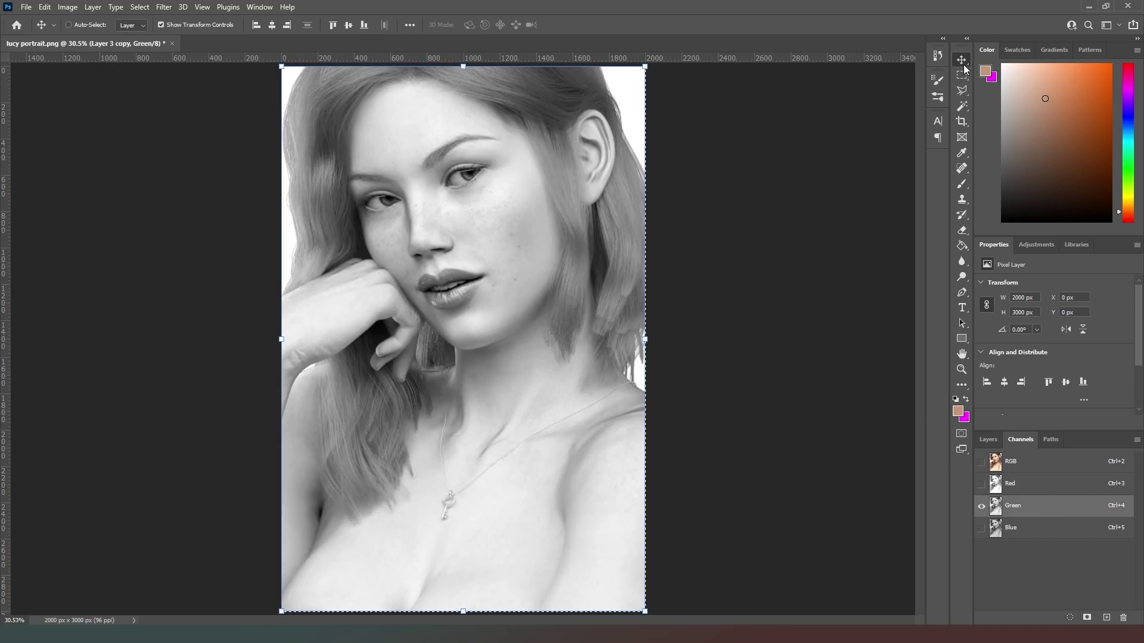
{"action": "key", "text": "Right"}
{"action": "key", "text": "Right"}
{"action": "key", "text": "Right"}
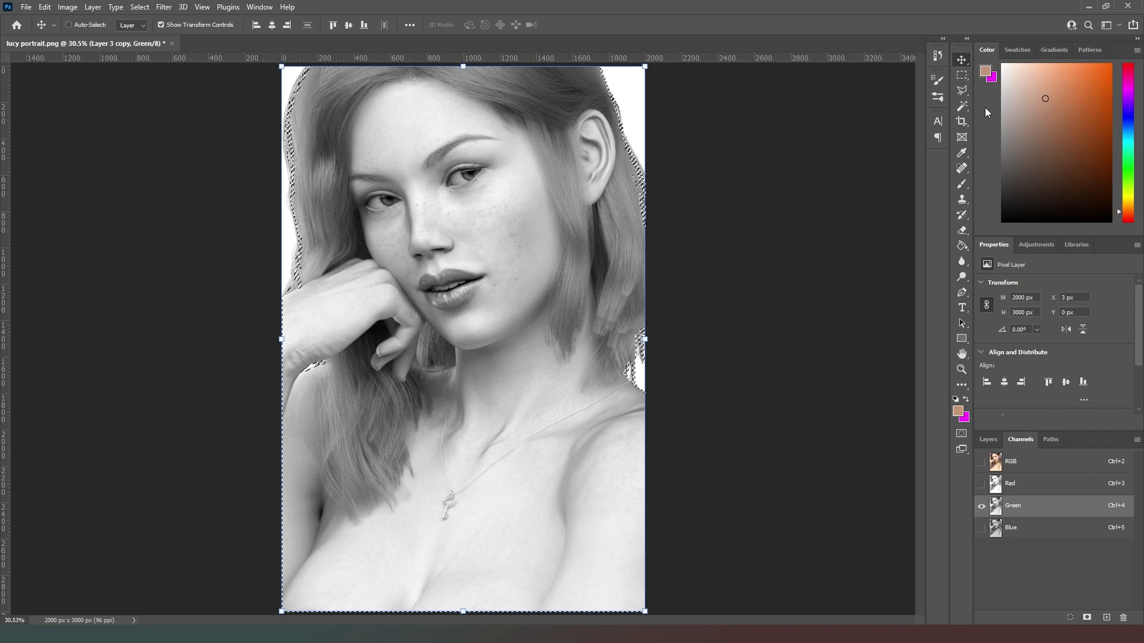
{"action": "left_click", "coordinate": [992, 462]}
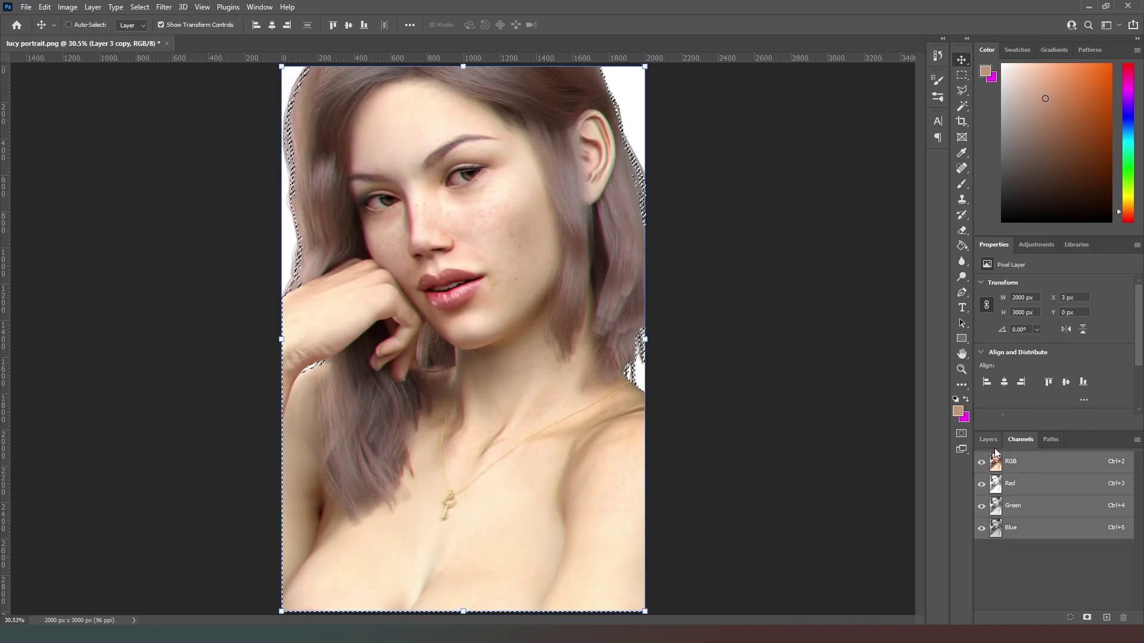
{"action": "left_click", "coordinate": [994, 443]}
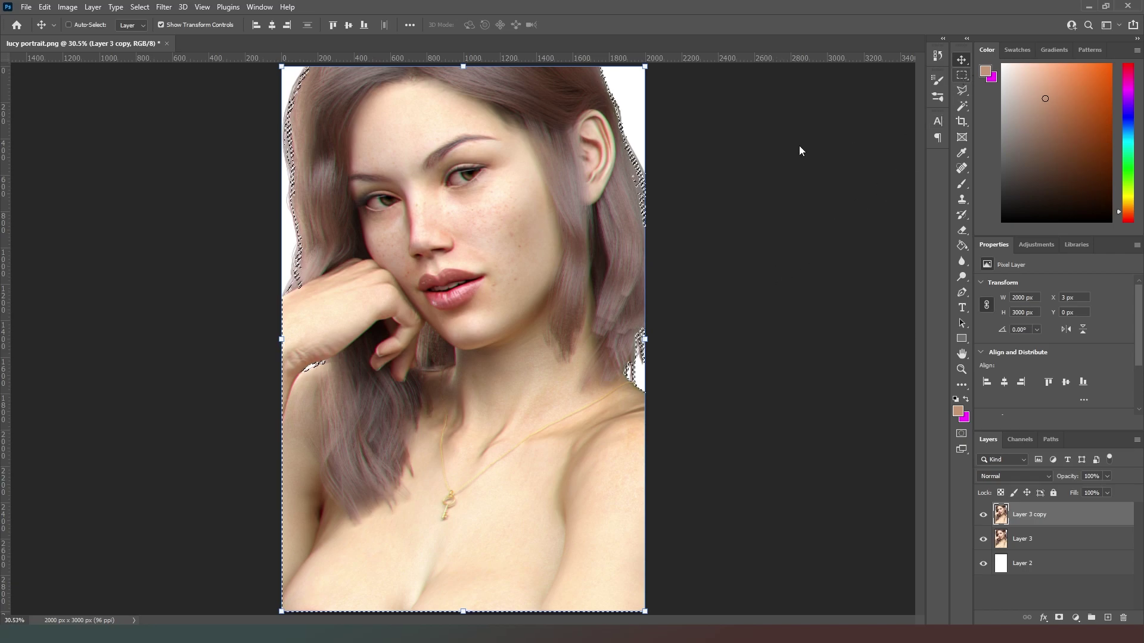
{"action": "key", "text": "ctrl+d"}
Step: Lower Layer 3 copy's opacity to about a third and add a new empty Layer 4 on top
{"action": "key", "text": "m"}
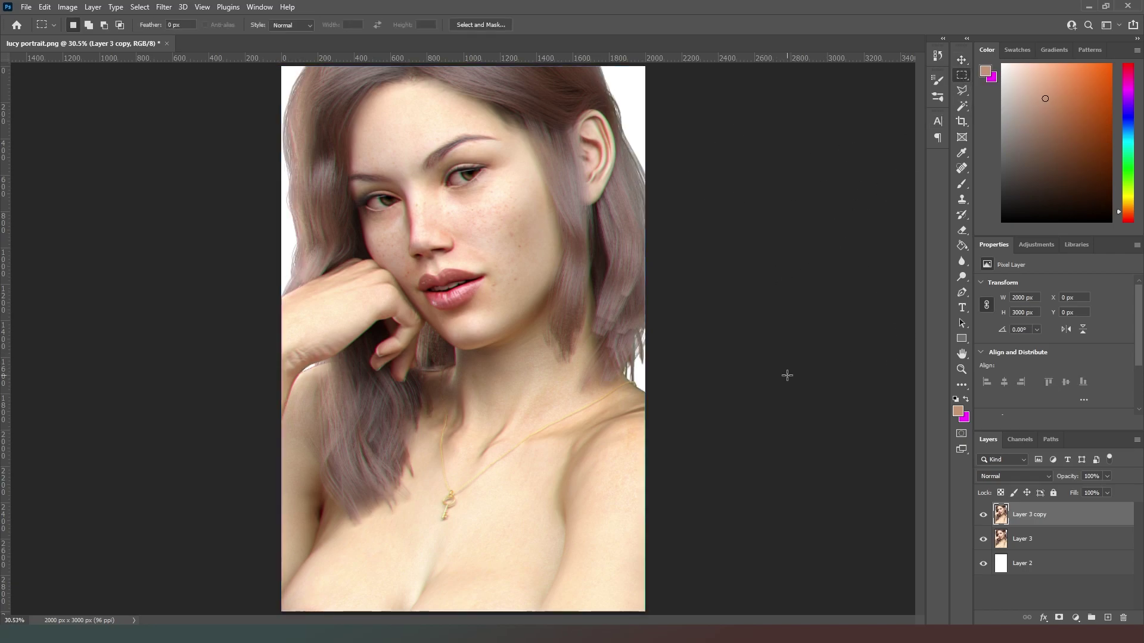
{"action": "left_click", "coordinate": [1103, 477]}
{"action": "left_click_drag", "start_coordinate": [1075, 493], "coordinate": [1070, 493]}
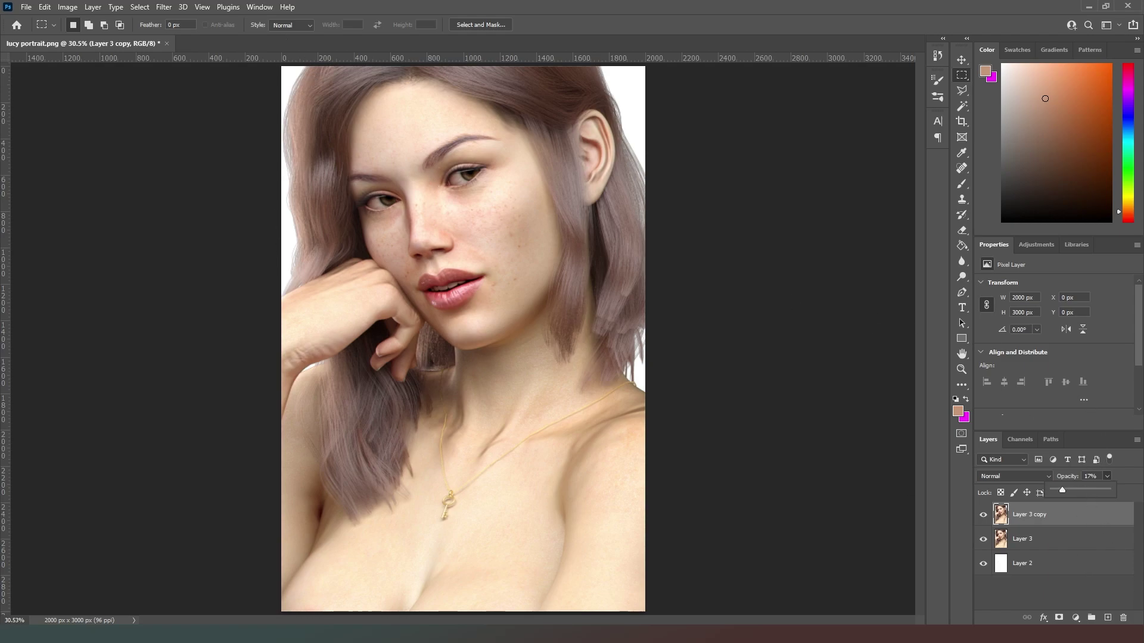
{"action": "left_click", "coordinate": [1108, 618]}
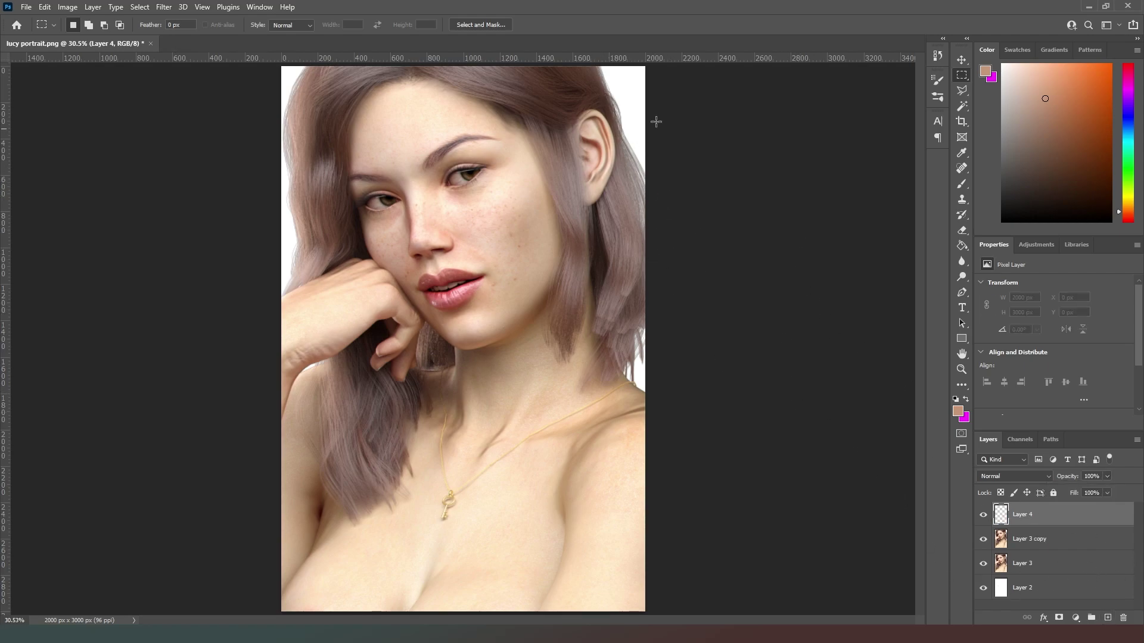
Step: Paint a soft white glow on the top-left and right edges, then fade Layer 4 to 35%
{"action": "left_click", "coordinate": [1002, 64]}
{"action": "left_click", "coordinate": [963, 185]}
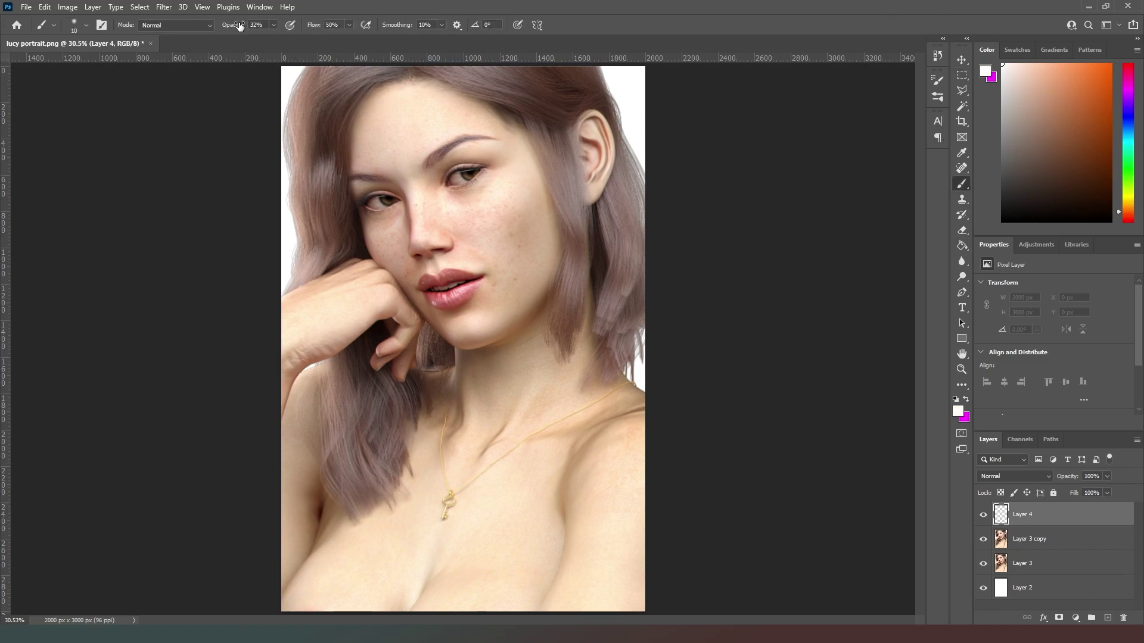
{"action": "left_click_drag", "start_coordinate": [239, 25], "coordinate": [439, 25]}
{"action": "left_click_drag", "start_coordinate": [314, 25], "coordinate": [444, 25]}
{"action": "mouse_move", "coordinate": [286, 98]}
{"action": "left_mouse_down"}
{"action": "mouse_move", "coordinate": [285, 88]}
{"action": "mouse_move", "coordinate": [271, 291]}
{"action": "left_mouse_up"}
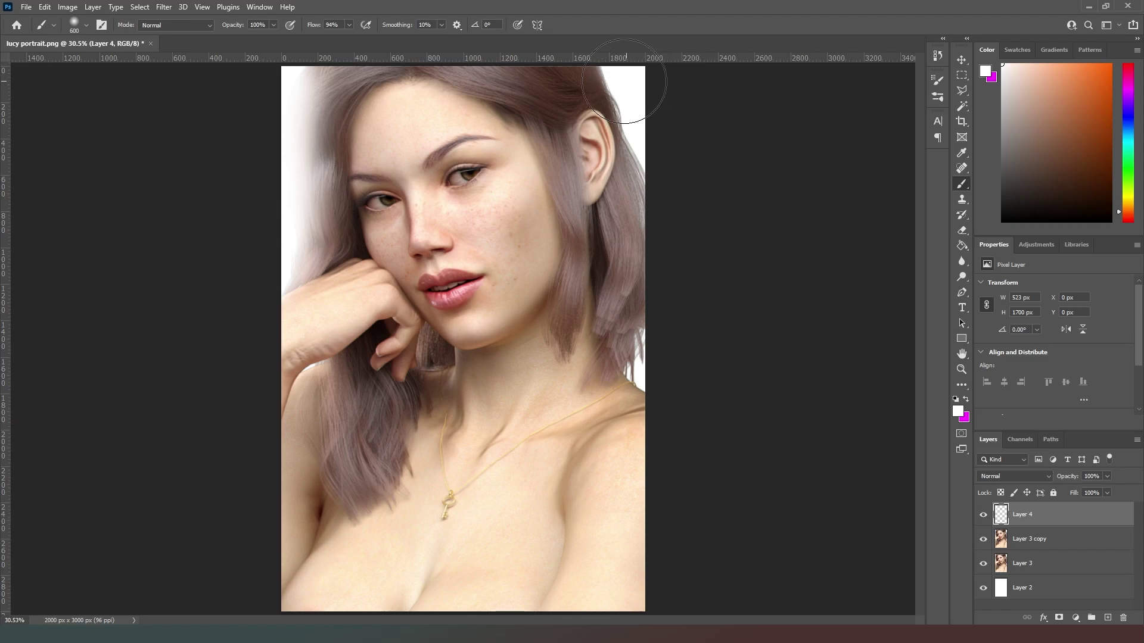
{"action": "mouse_move", "coordinate": [623, 81]}
{"action": "left_mouse_down"}
{"action": "mouse_move", "coordinate": [721, 318]}
{"action": "mouse_move", "coordinate": [671, 332]}
{"action": "mouse_move", "coordinate": [637, 363]}
{"action": "left_mouse_up"}
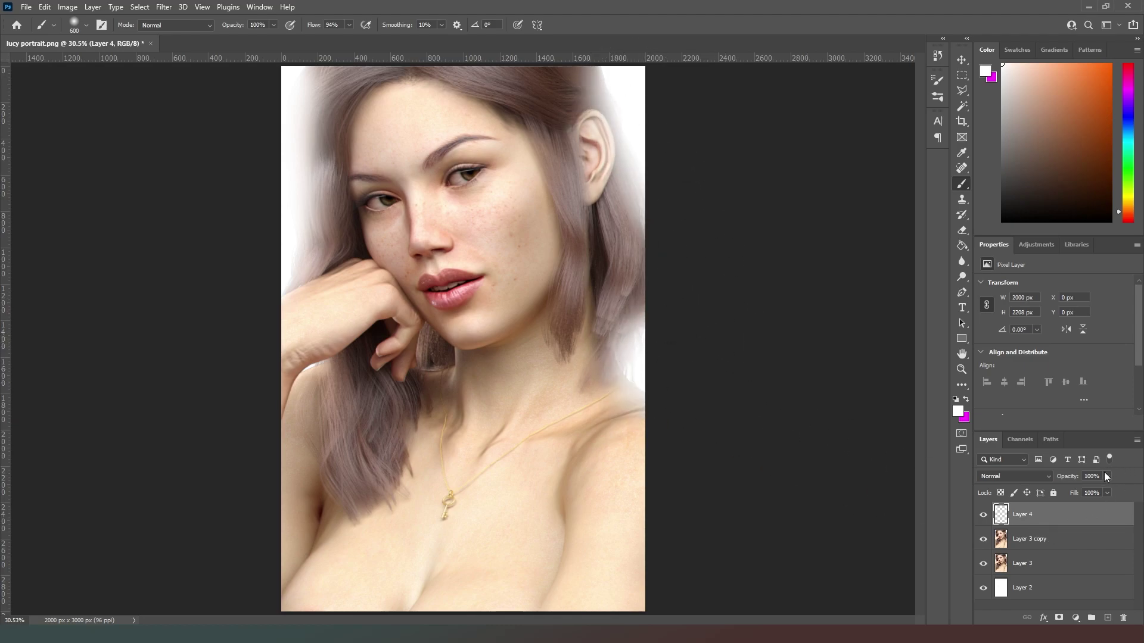
{"action": "left_click_drag", "start_coordinate": [1106, 476], "coordinate": [1074, 490]}
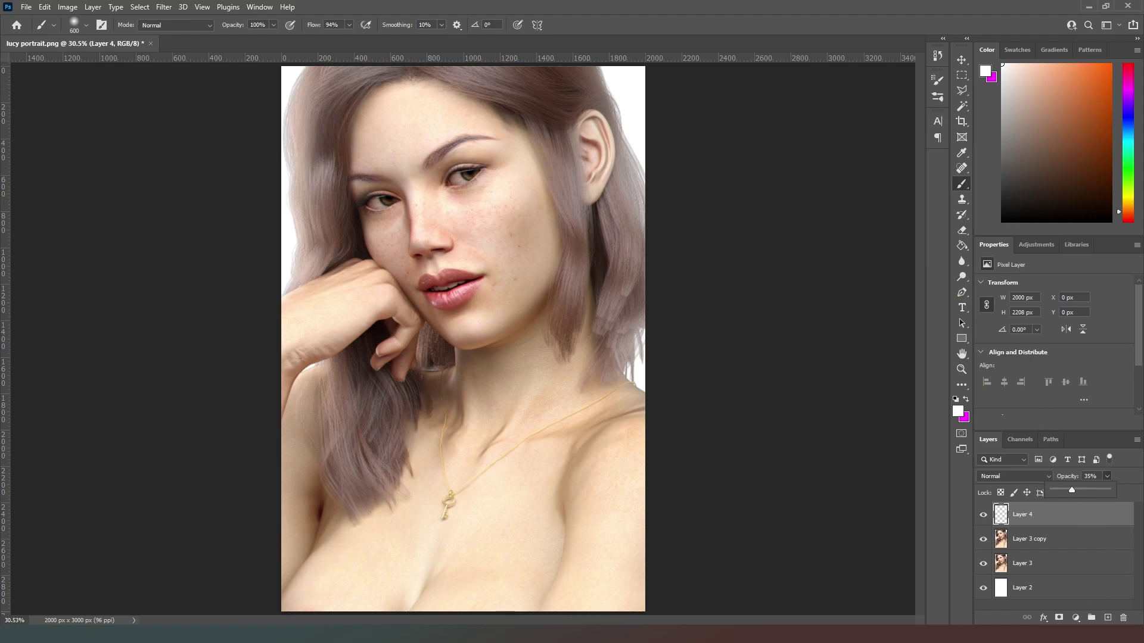
{"action": "key", "text": "Return"}
Step: Place 007_00499_00 below Layer 3 and scale it up to about 349% as a backdrop
{"action": "left_click_drag", "start_coordinate": [51, 474], "coordinate": [572, 358]}
{"action": "left_click_drag", "start_coordinate": [1066, 520], "coordinate": [1090, 610]}
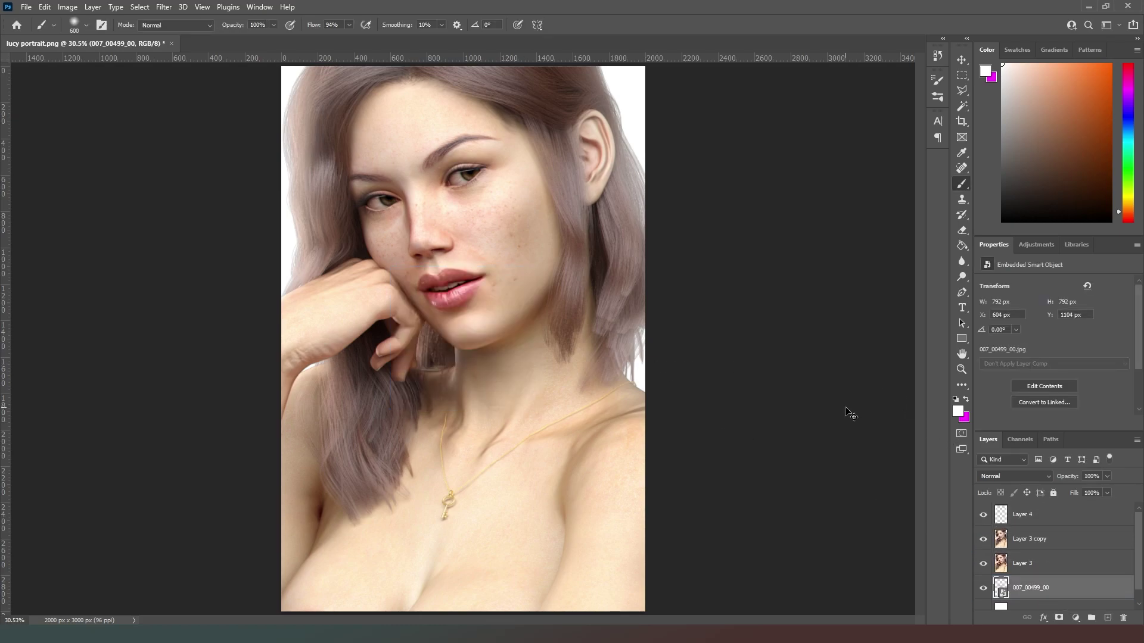
{"action": "key", "text": "ctrl+t"}
{"action": "left_click_drag", "start_coordinate": [534, 266], "coordinate": [748, 66]}
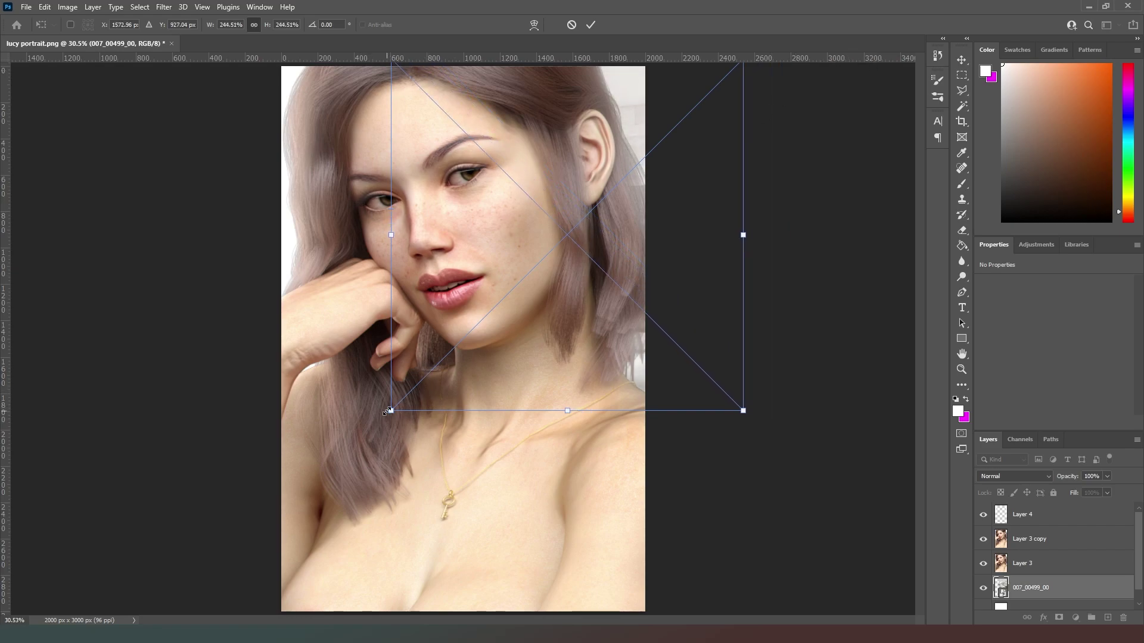
{"action": "left_click_drag", "start_coordinate": [391, 411], "coordinate": [240, 561]}
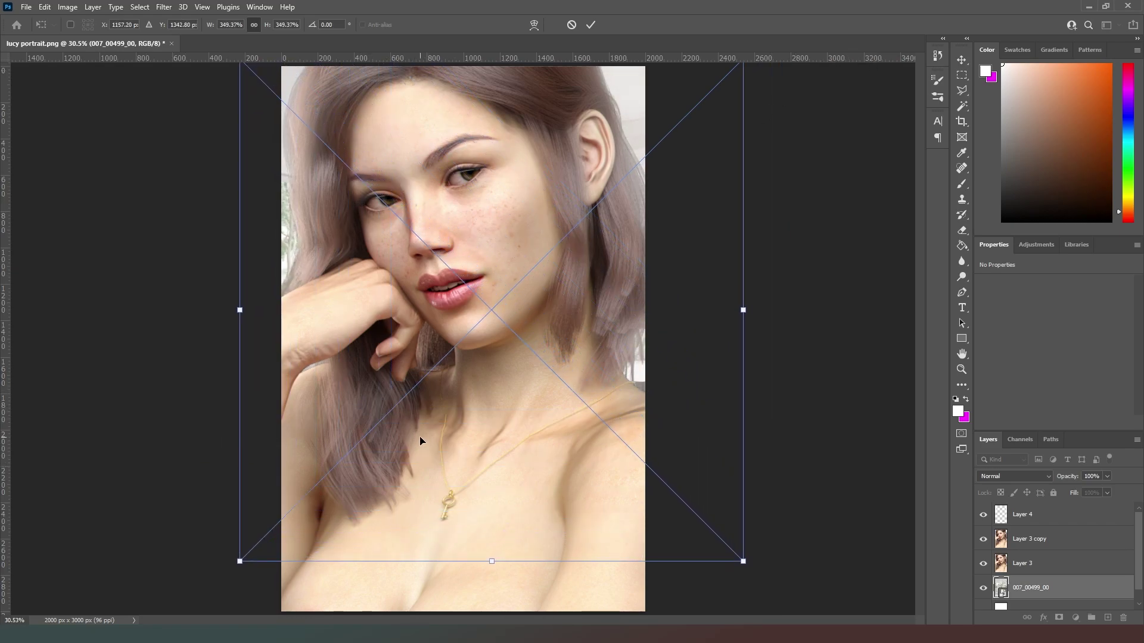
{"action": "mouse_move", "coordinate": [420, 441]}
{"action": "left_mouse_down"}
{"action": "mouse_move", "coordinate": [409, 393]}
{"action": "mouse_move", "coordinate": [416, 423]}
{"action": "left_mouse_up"}
{"action": "key", "text": "Return"}
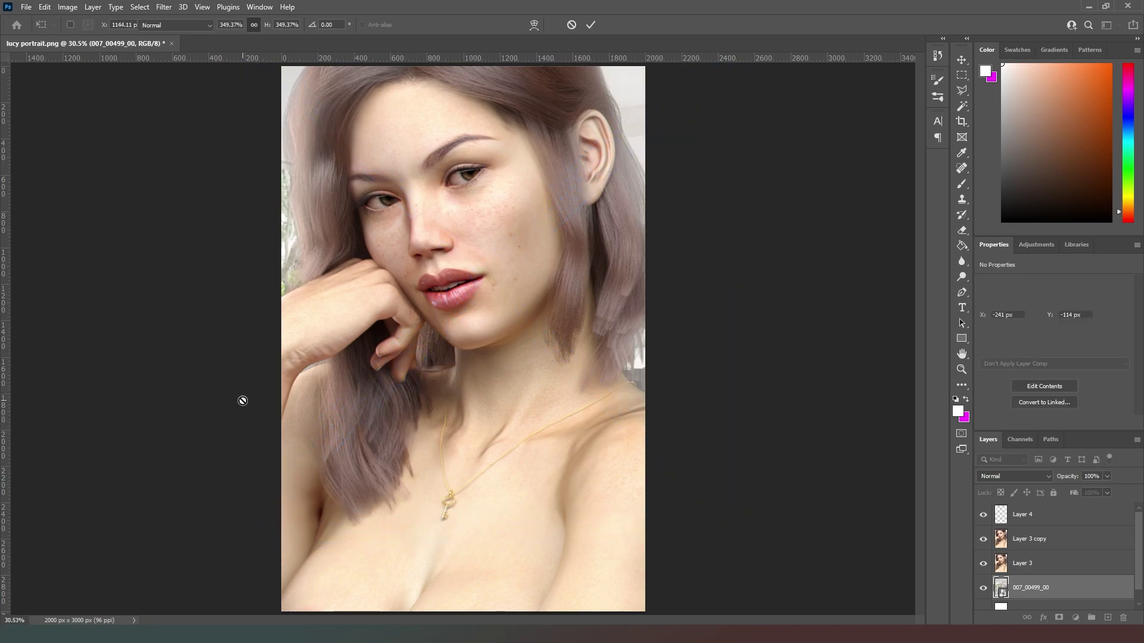
Step: Return to the Brush and hide Layer 2
{"action": "key", "text": "b"}
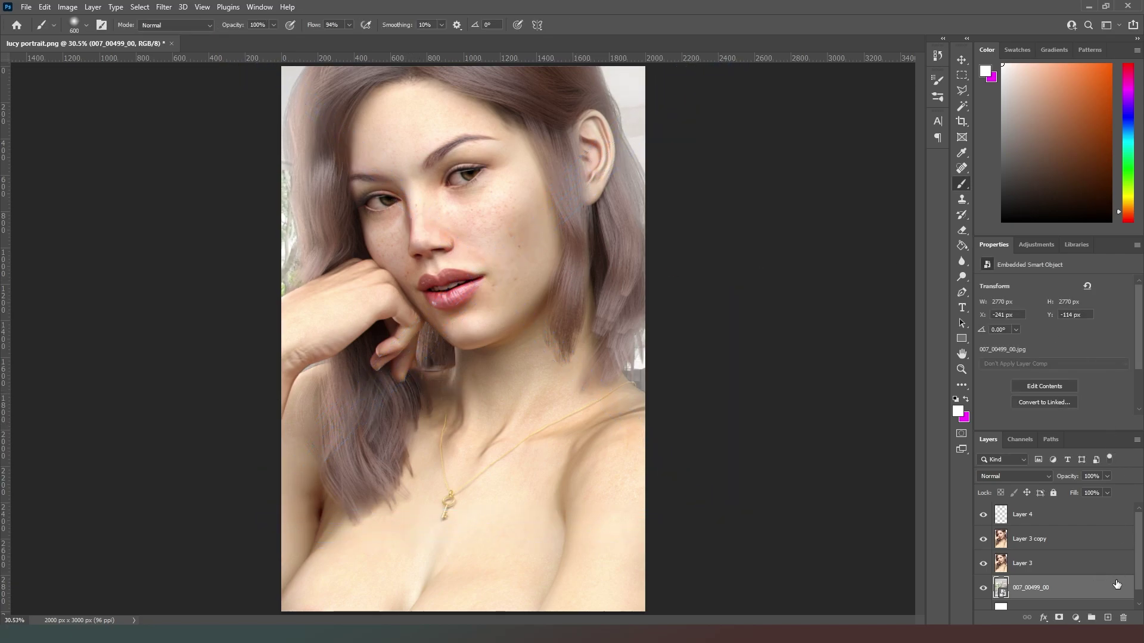
{"action": "scroll", "coordinate": [1043, 595], "scroll_direction": "down", "scroll_amount": 1}
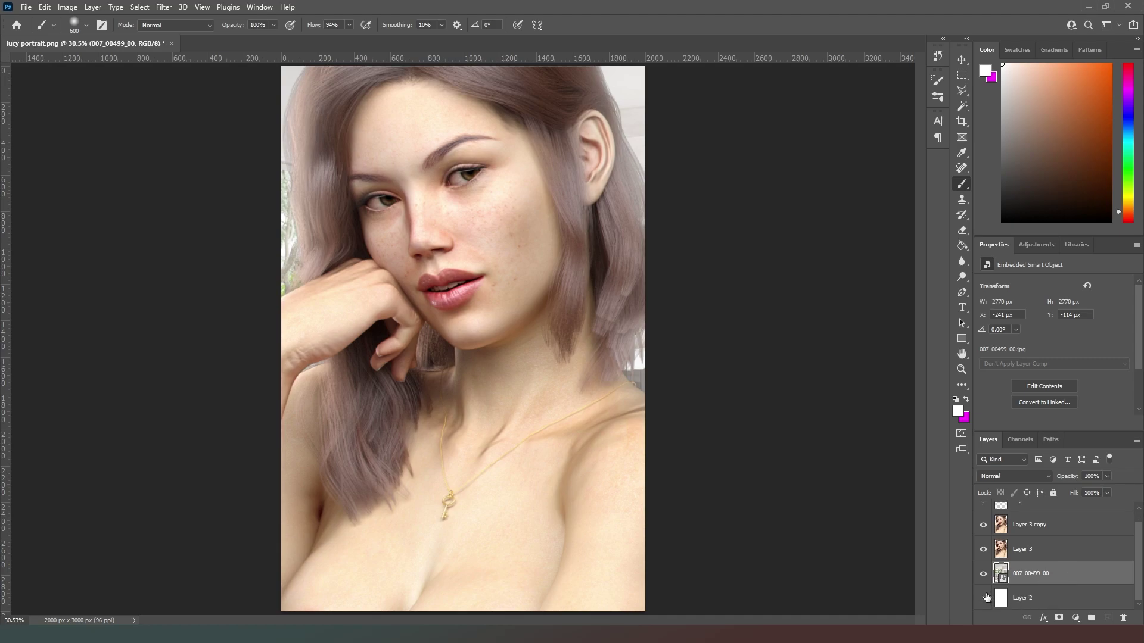
{"action": "left_click", "coordinate": [984, 598]}
{"action": "scroll", "coordinate": [1139, 535], "scroll_direction": "up", "scroll_amount": 1}
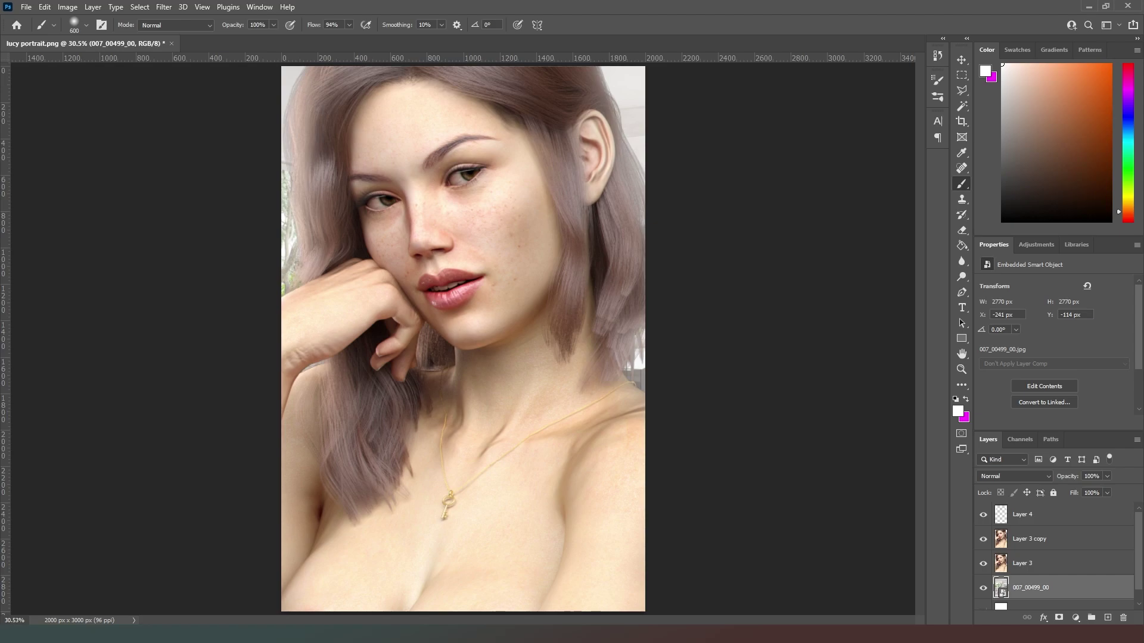
Step: Place the download (1) dust image and move it to the top of the layer stack
{"action": "left_click_drag", "start_coordinate": [387, 255], "coordinate": [482, 285]}
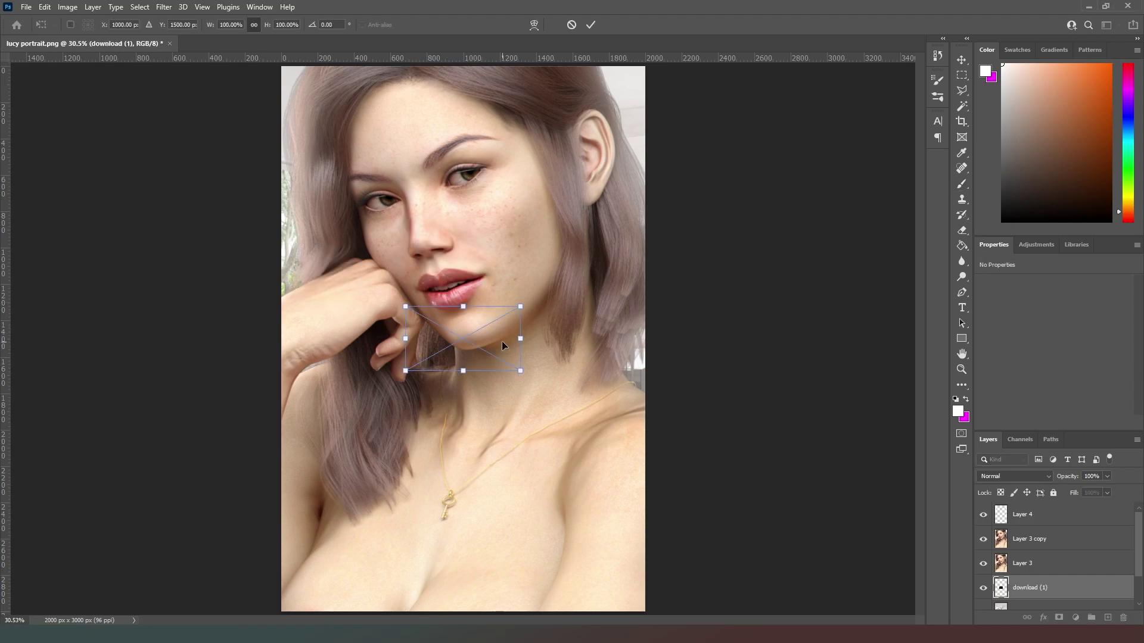
{"action": "key", "text": "Return"}
{"action": "mouse_move", "coordinate": [1040, 541]}
{"action": "left_mouse_down"}
{"action": "mouse_move", "coordinate": [1049, 512]}
{"action": "mouse_move", "coordinate": [1064, 511]}
{"action": "left_mouse_up"}
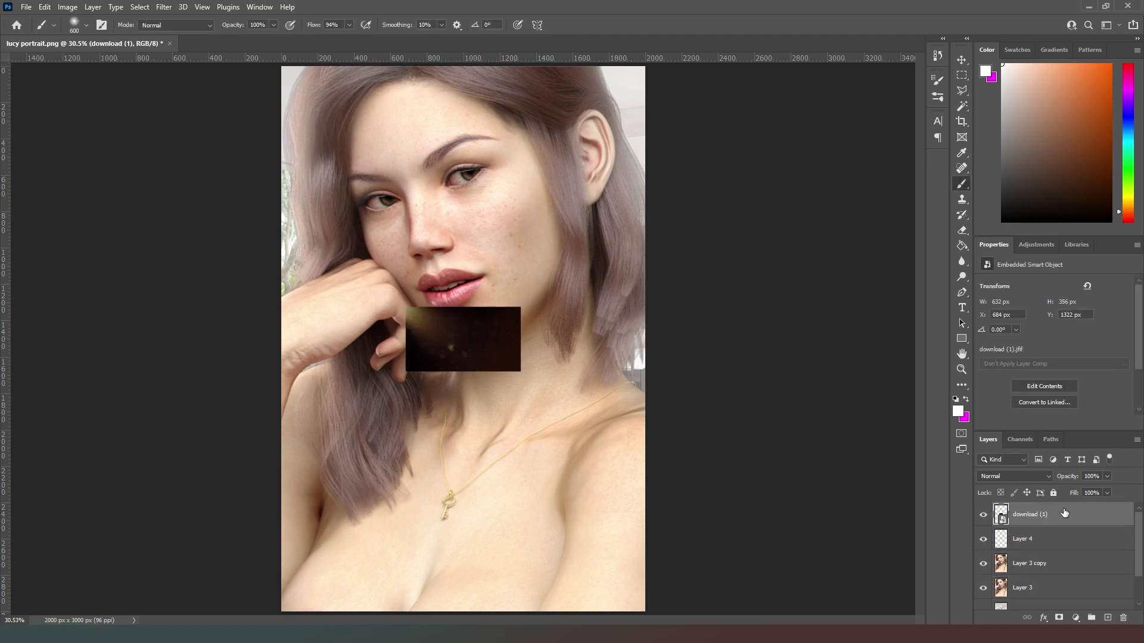
{"action": "left_click", "coordinate": [68, 7]}
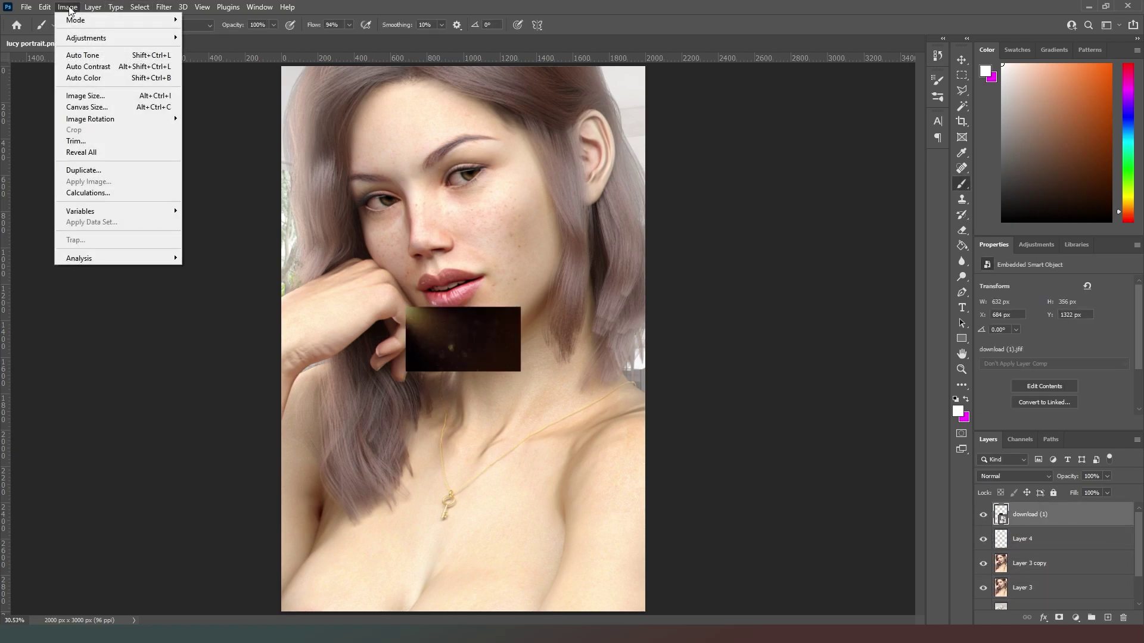
{"action": "mouse_move", "coordinate": [44, 7]}
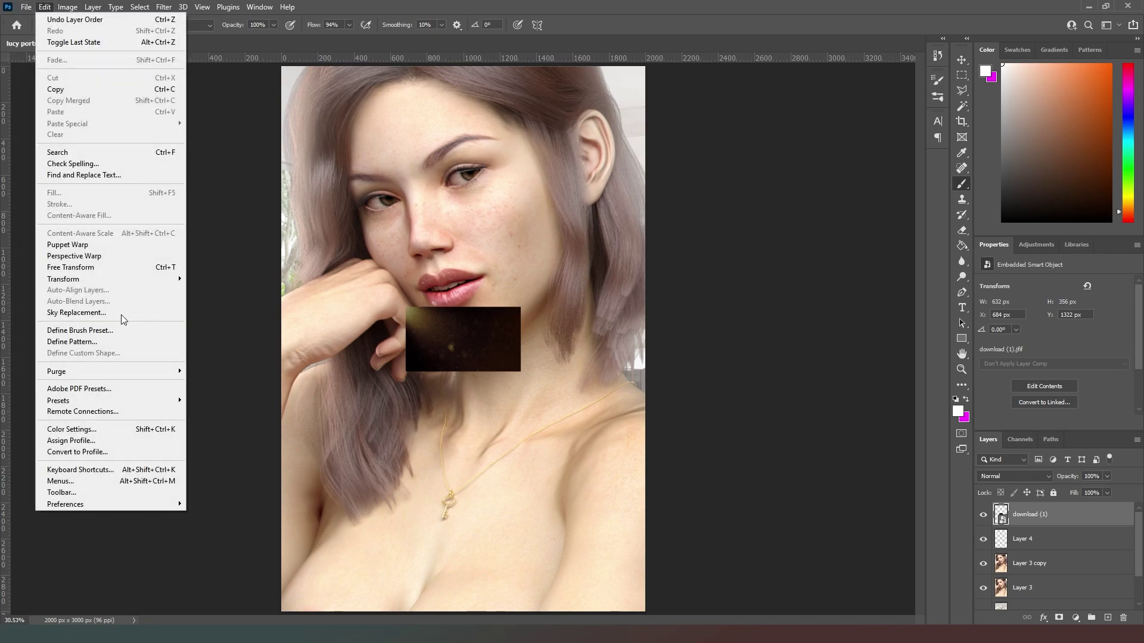
{"action": "left_click", "coordinate": [492, 6]}
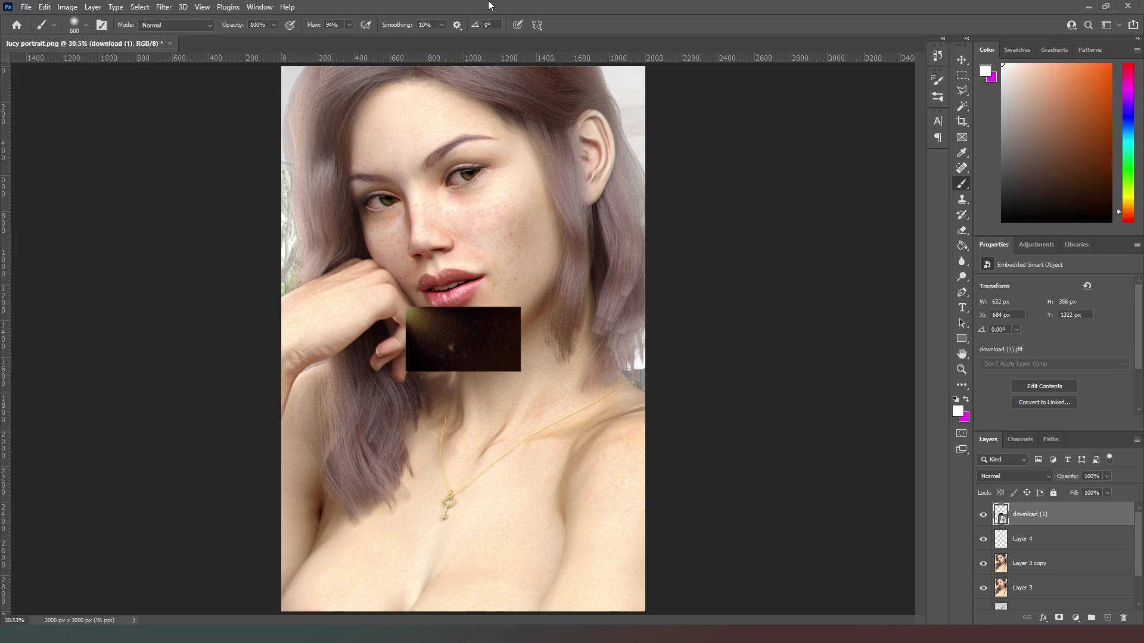
Step: Rotate the download (1) texture 90° and scale it to cover the whole canvas
{"action": "key", "text": "ctrl+t"}
{"action": "left_click_drag", "start_coordinate": [546, 289], "coordinate": [538, 424]}
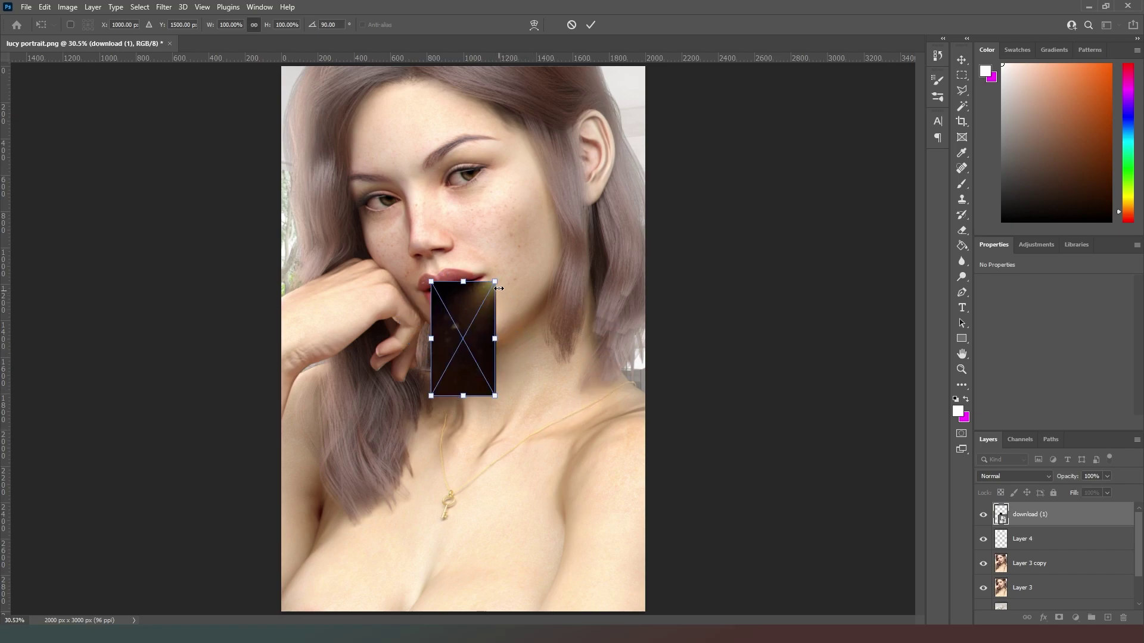
{"action": "left_click_drag", "start_coordinate": [499, 289], "coordinate": [750, 53]}
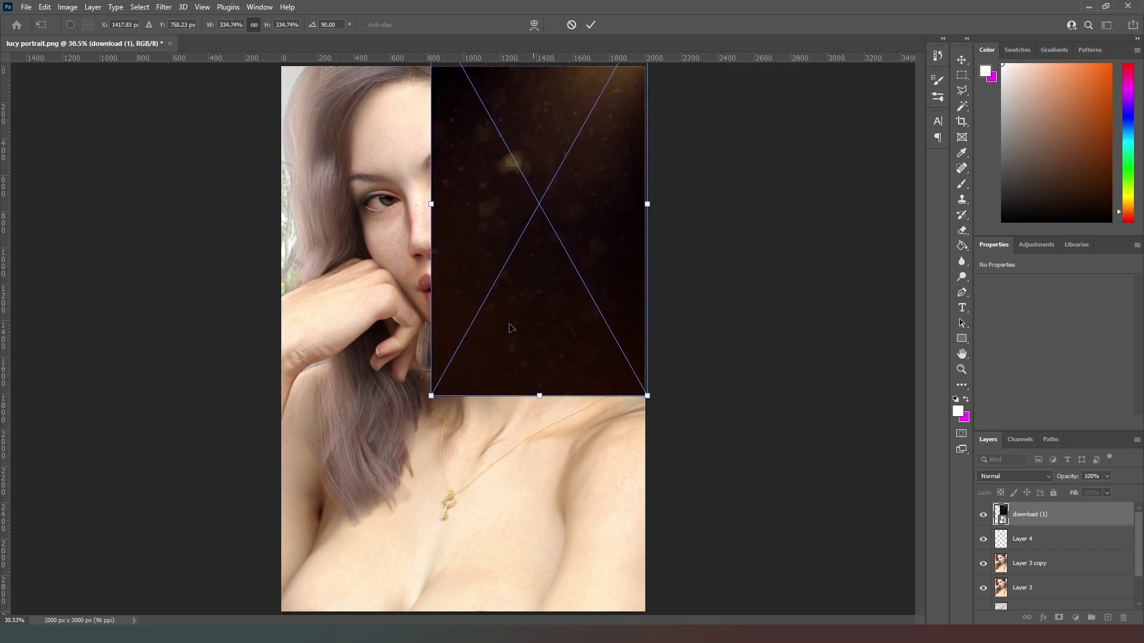
{"action": "left_click_drag", "start_coordinate": [430, 398], "coordinate": [272, 622]}
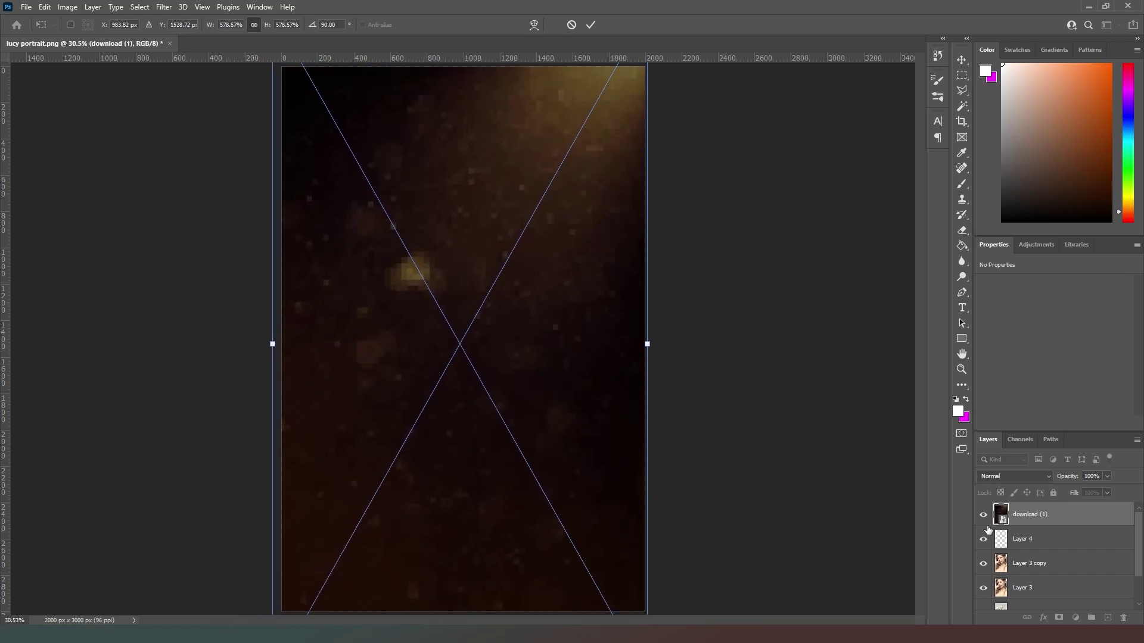
{"action": "key", "text": "Return"}
Step: Blend the download (1) layer with Screen at about 33% opacity
{"action": "left_click", "coordinate": [1028, 480]}
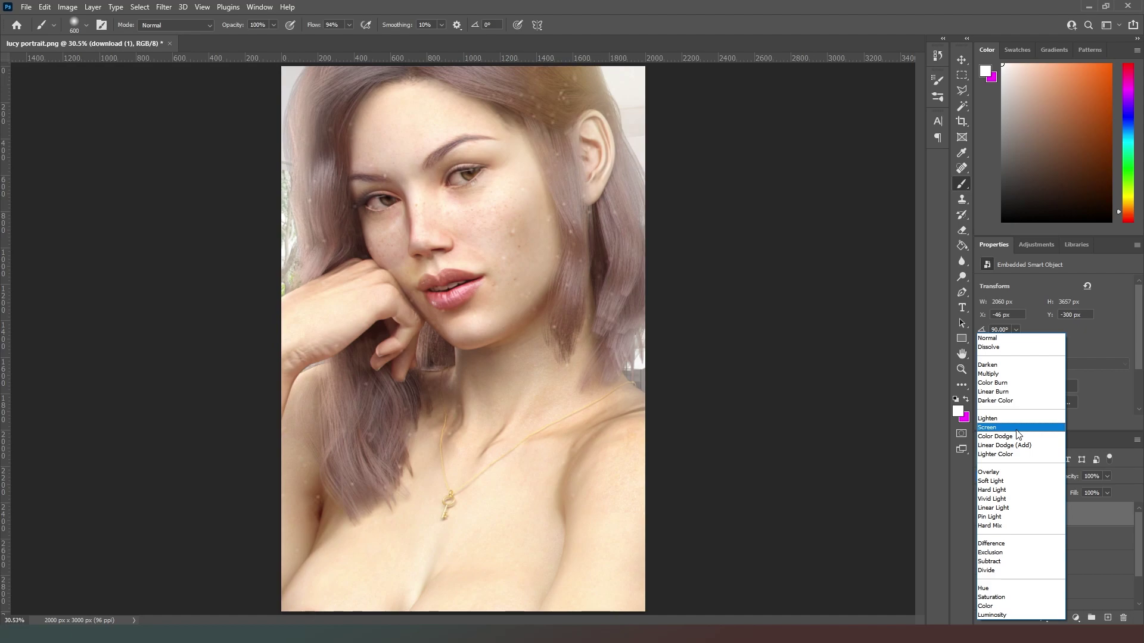
{"action": "left_click", "coordinate": [1016, 429]}
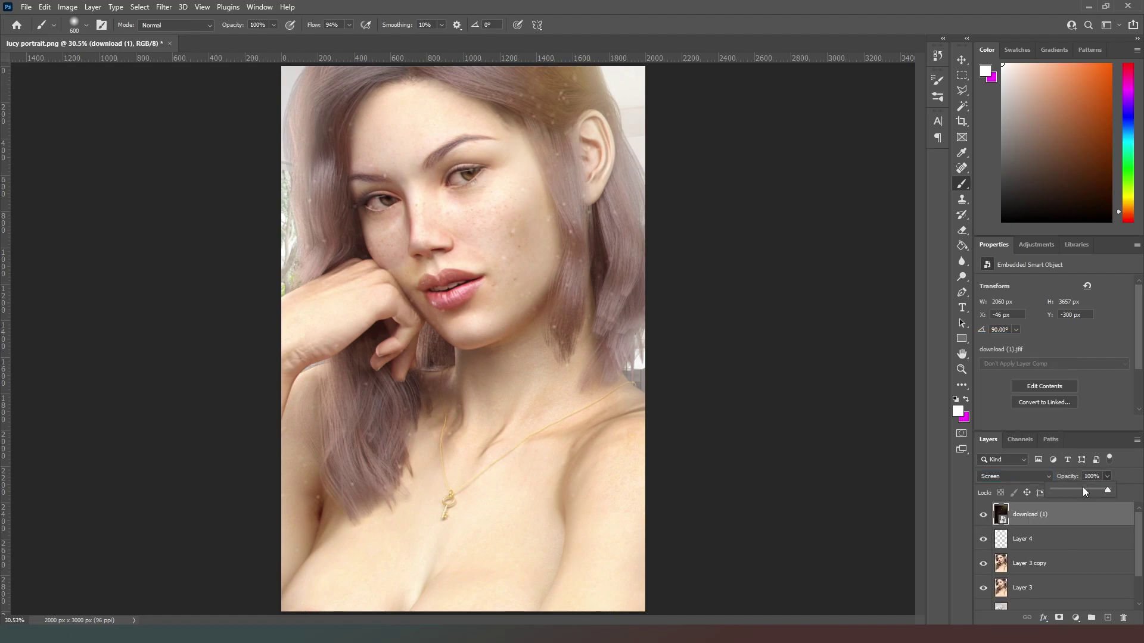
{"action": "left_click_drag", "start_coordinate": [1075, 488], "coordinate": [1070, 491]}
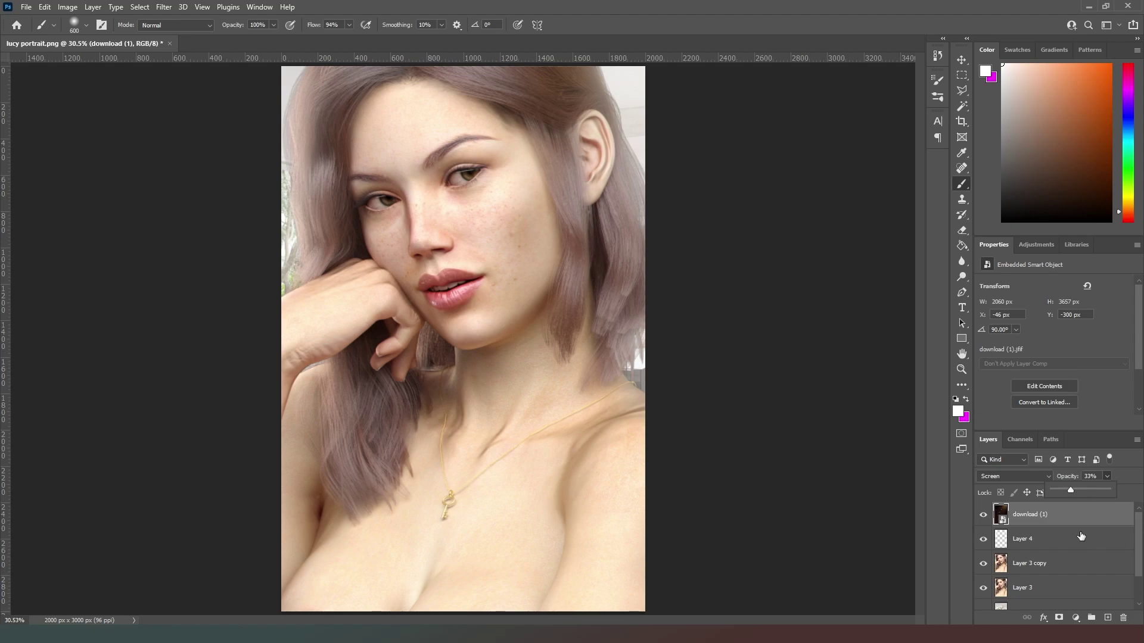
{"action": "left_click", "coordinate": [1050, 540]}
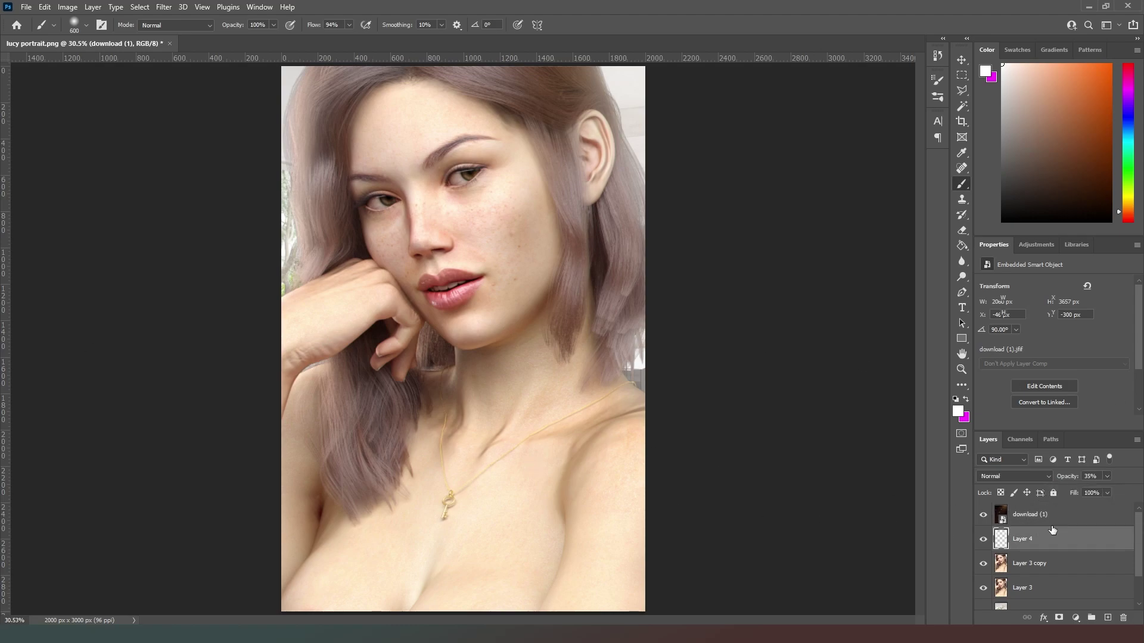
{"action": "left_click", "coordinate": [1055, 520]}
Step: Replace download (1) with the 131f9382cec44e3fc0eb4d3c105a1356 texture, scaled to fill the canvas, in Screen mode
{"action": "key", "text": "Delete"}
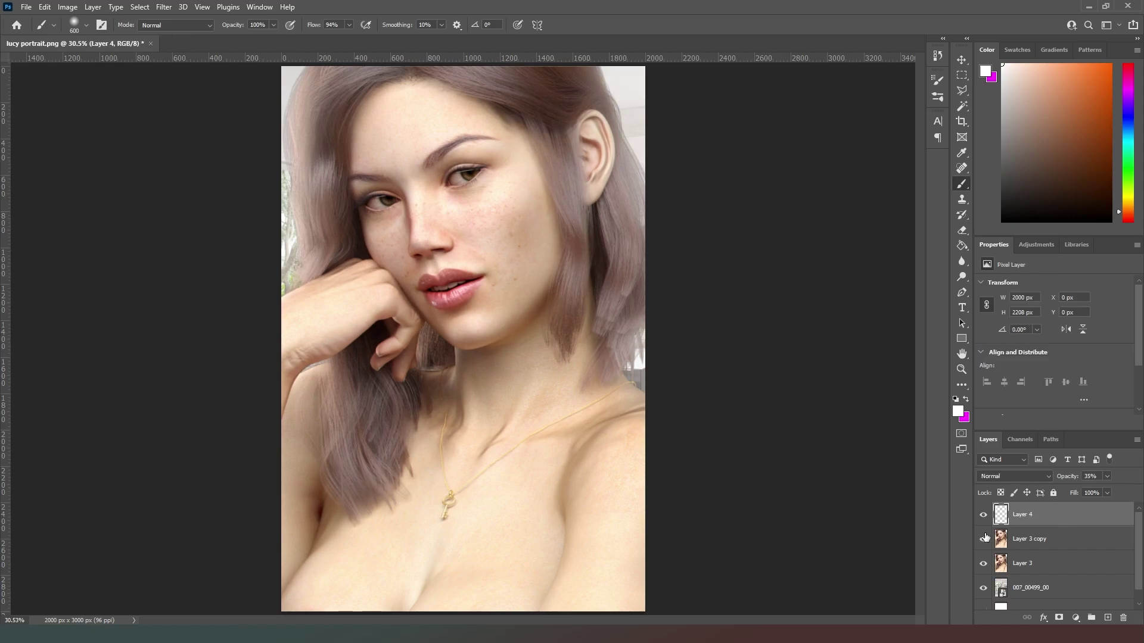
{"action": "left_click_drag", "start_coordinate": [6, 342], "coordinate": [499, 338]}
{"action": "left_click_drag", "start_coordinate": [644, 228], "coordinate": [959, 29]}
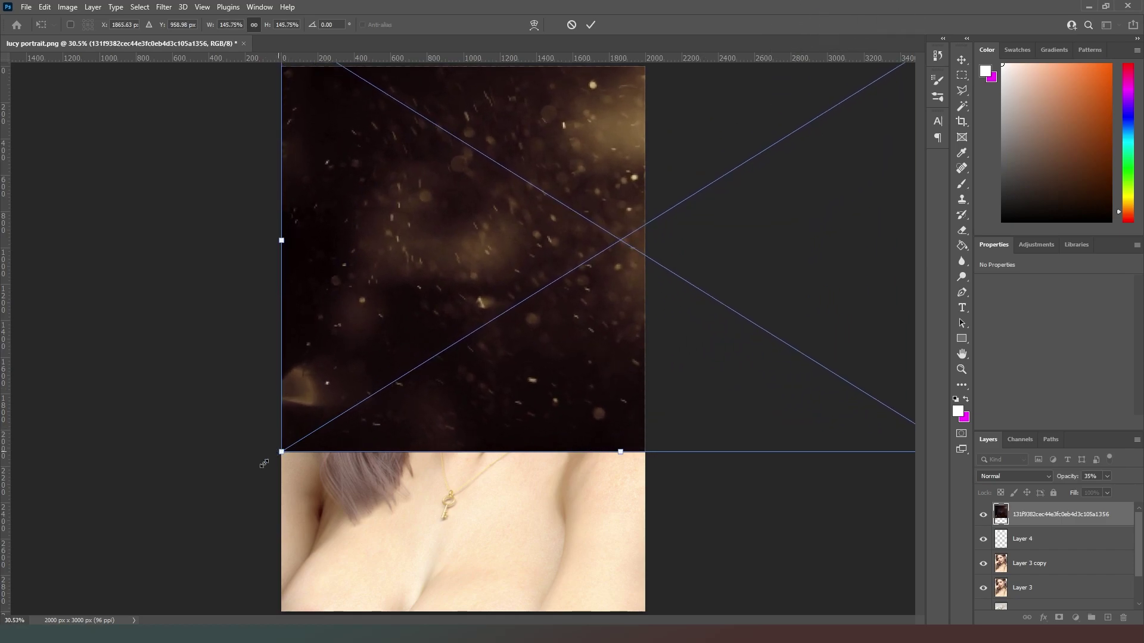
{"action": "left_click_drag", "start_coordinate": [264, 463], "coordinate": [18, 614]}
{"action": "key", "text": "Return"}
{"action": "key", "text": "b"}
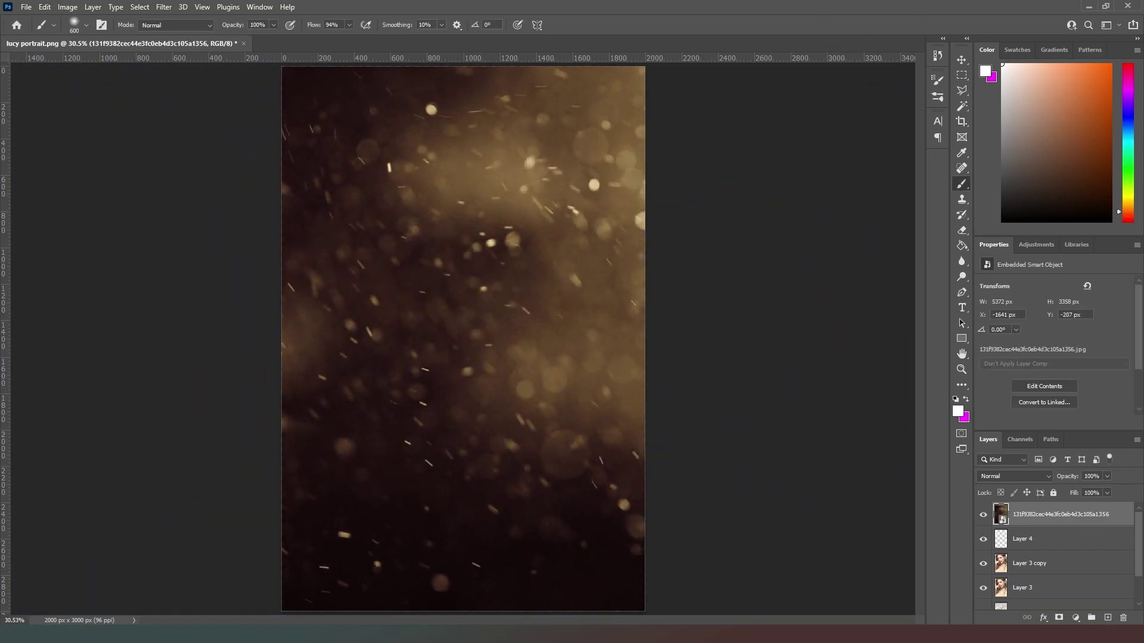
{"action": "left_click", "coordinate": [1031, 477]}
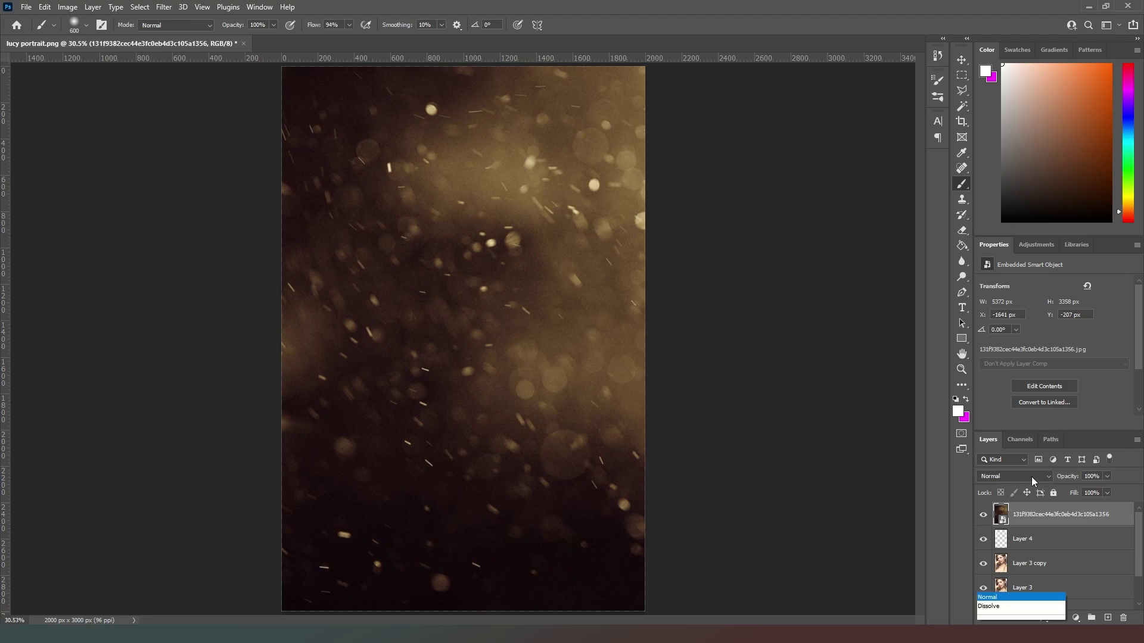
{"action": "left_click", "coordinate": [1008, 427]}
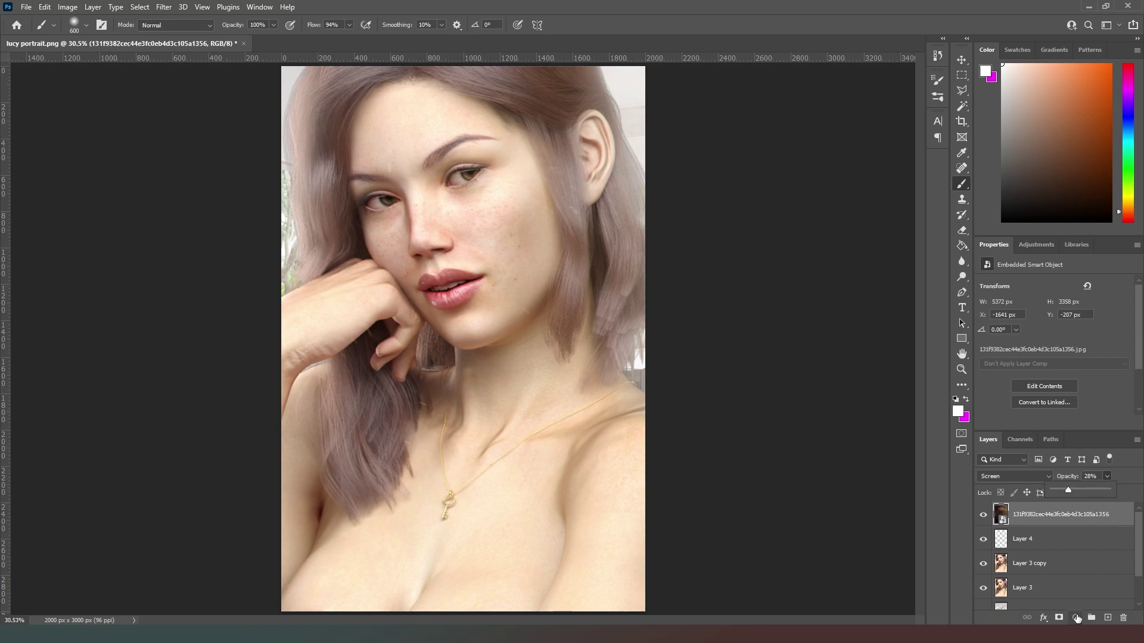
Step: Add Hue/Saturation 1 at -10 saturation on Reds, Yellows and Greens, then Layer 5 with red selected
{"action": "left_click", "coordinate": [1077, 619]}
{"action": "left_click", "coordinate": [1066, 504]}
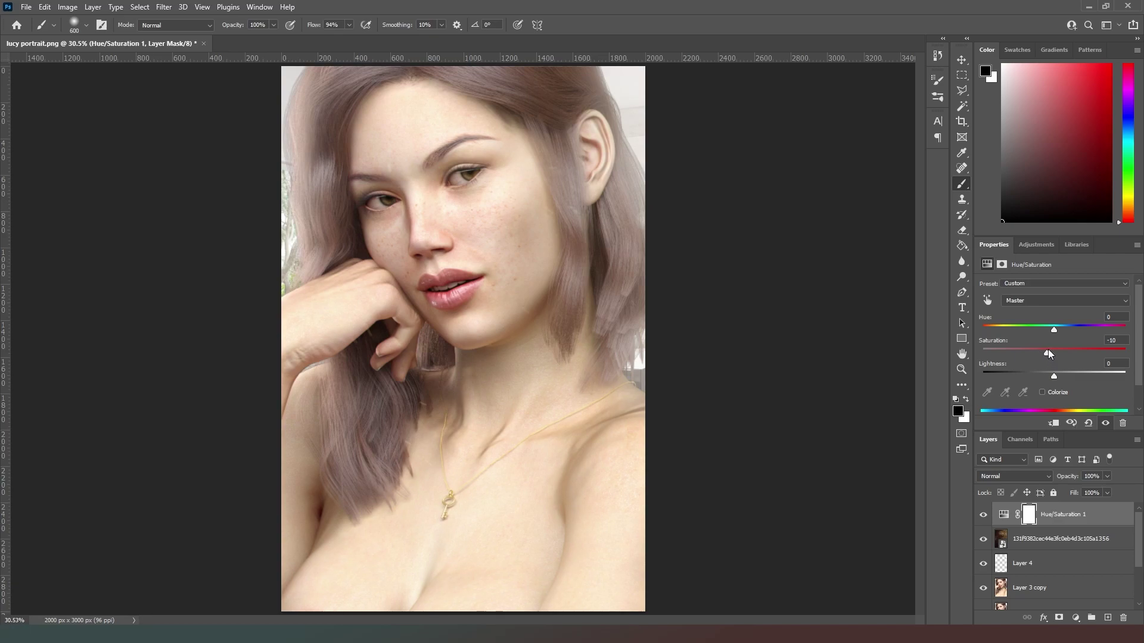
{"action": "left_click", "coordinate": [1078, 301]}
{"action": "left_click", "coordinate": [1048, 311]}
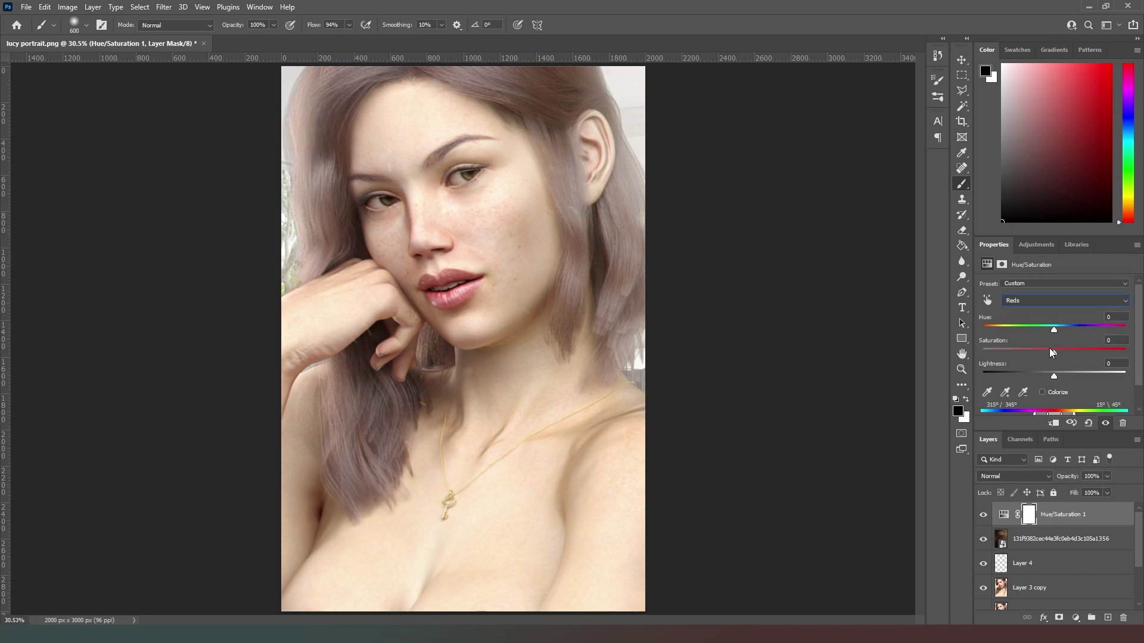
{"action": "left_click", "coordinate": [1058, 301]}
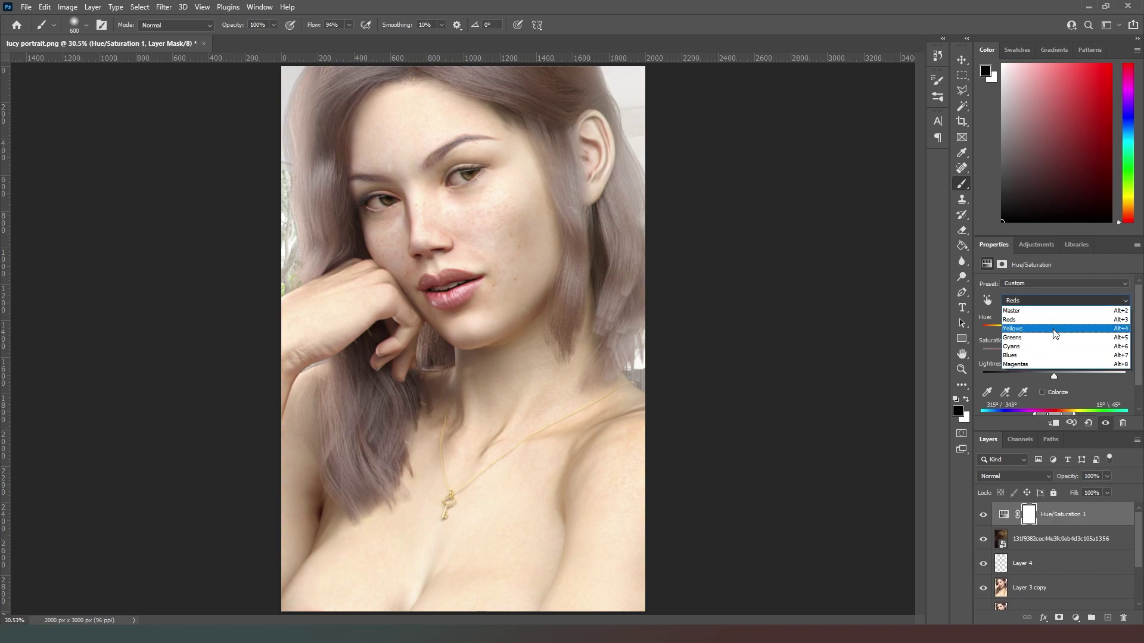
{"action": "left_click", "coordinate": [1055, 330]}
{"action": "left_click", "coordinate": [1063, 301]}
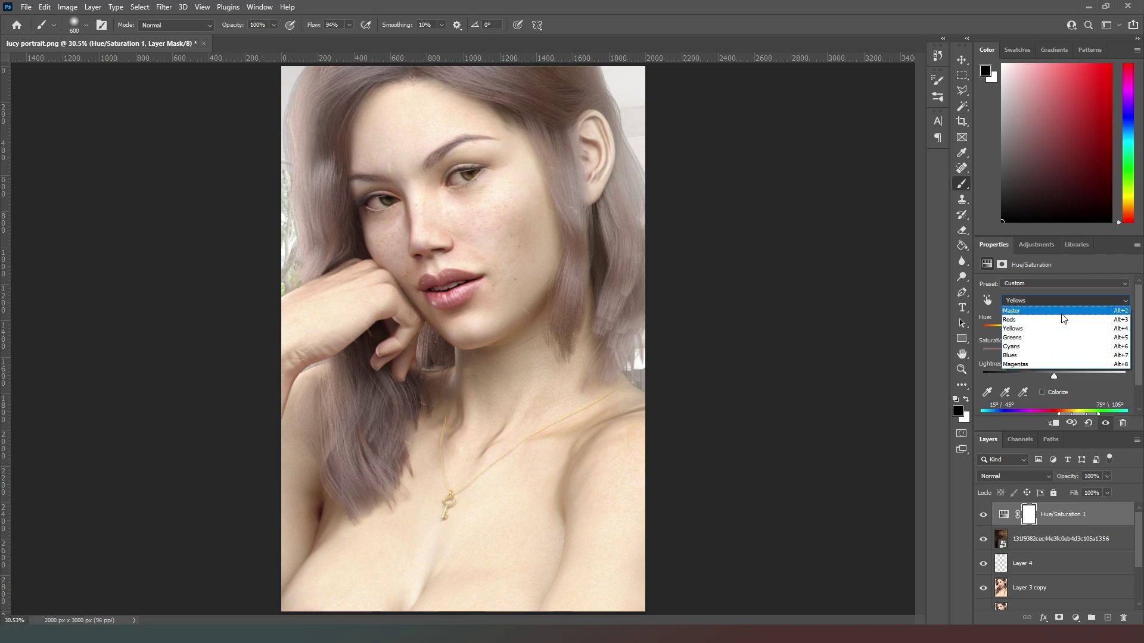
{"action": "left_click", "coordinate": [1055, 338]}
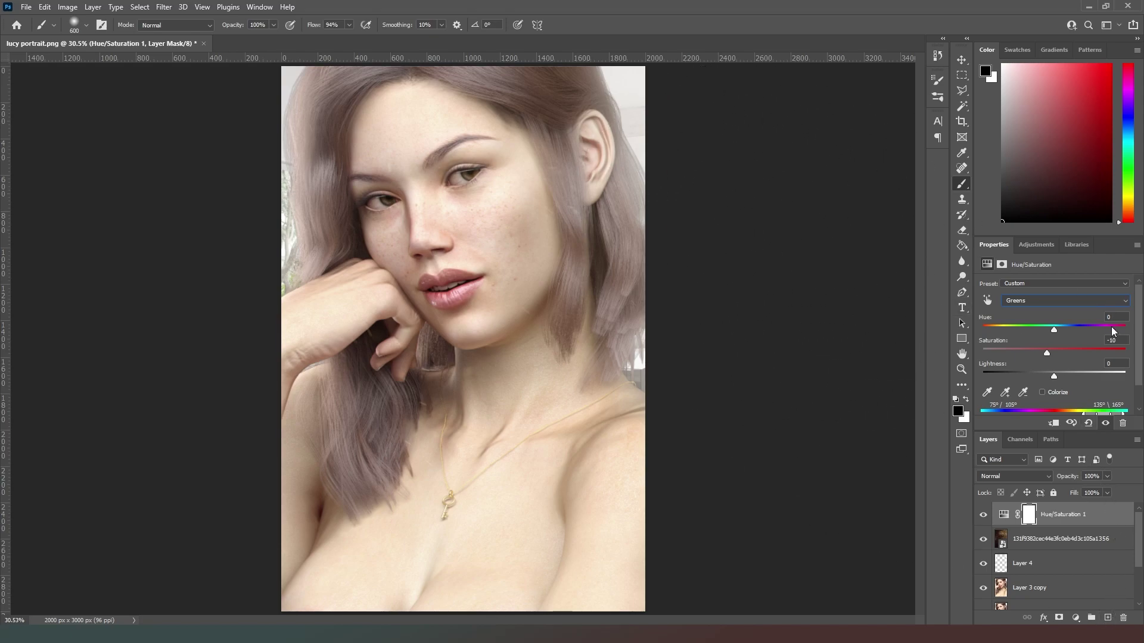
{"action": "left_click", "coordinate": [1106, 618]}
{"action": "left_click_drag", "start_coordinate": [1076, 110], "coordinate": [1111, 65]}
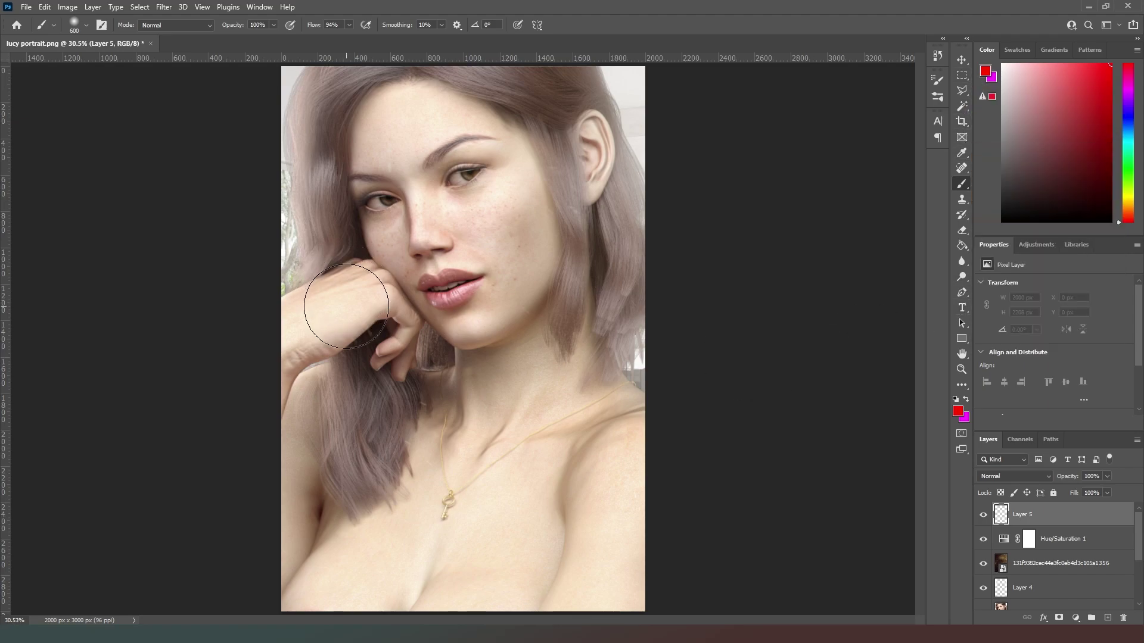
Step: Paint a broad red stroke and then an orange band down the portrait's right side
{"action": "key", "text": "bracketright"}
{"action": "key", "text": "bracketright"}
{"action": "key", "text": "bracketright"}
{"action": "key", "text": "bracketright"}
{"action": "key", "text": "bracketright"}
{"action": "key", "text": "bracketright"}
{"action": "key", "text": "bracketright"}
{"action": "key", "text": "bracketright"}
{"action": "key", "text": "bracketright"}
{"action": "key", "text": "bracketright"}
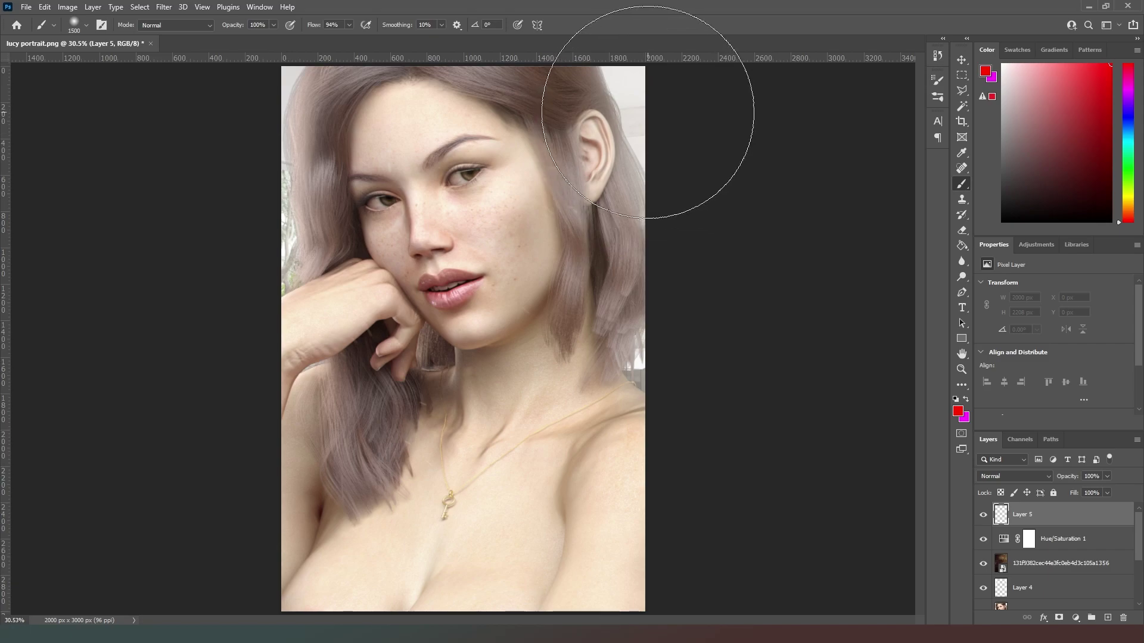
{"action": "key", "text": "bracketright"}
{"action": "mouse_move", "coordinate": [646, 102]}
{"action": "left_mouse_down"}
{"action": "mouse_move", "coordinate": [620, 268]}
{"action": "mouse_move", "coordinate": [614, 641]}
{"action": "left_mouse_up"}
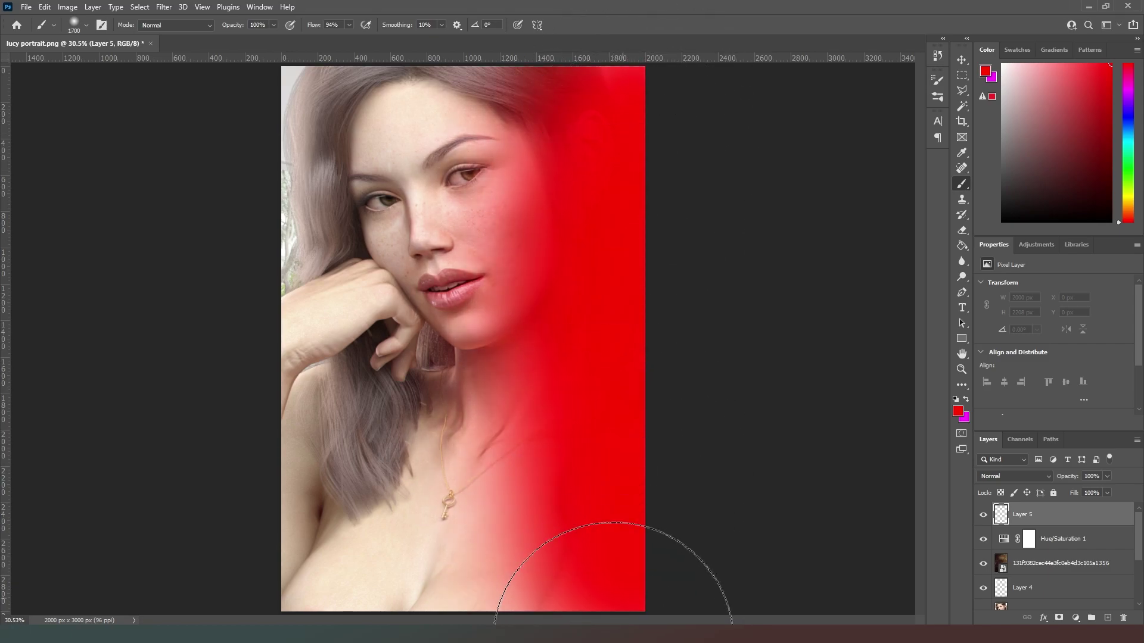
{"action": "left_click", "coordinate": [1128, 211]}
{"action": "key", "text": "bracketleft"}
{"action": "key", "text": "bracketleft"}
{"action": "key", "text": "bracketleft"}
{"action": "key", "text": "bracketleft"}
{"action": "key", "text": "bracketleft"}
{"action": "key", "text": "bracketleft"}
{"action": "key", "text": "bracketleft"}
{"action": "key", "text": "bracketleft"}
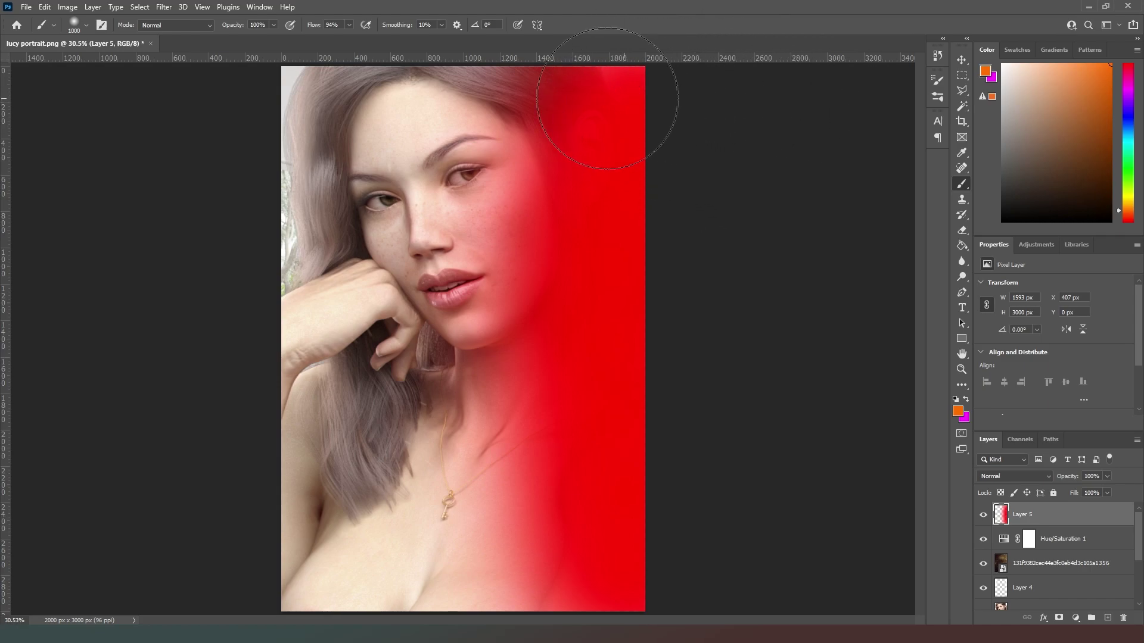
{"action": "key", "text": "bracketleft"}
{"action": "key", "text": "bracketleft"}
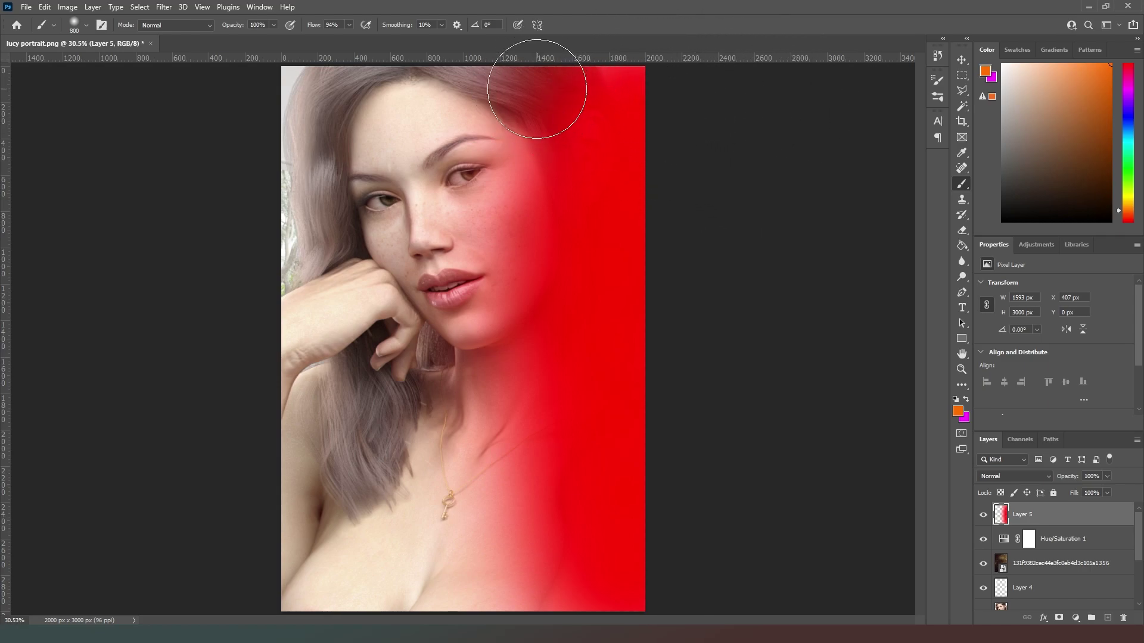
{"action": "key", "text": "bracketleft"}
{"action": "key", "text": "bracketright"}
{"action": "mouse_move", "coordinate": [537, 89]}
{"action": "left_mouse_down"}
{"action": "mouse_move", "coordinate": [509, 199]}
{"action": "mouse_move", "coordinate": [506, 328]}
{"action": "mouse_move", "coordinate": [572, 614]}
{"action": "left_mouse_up"}
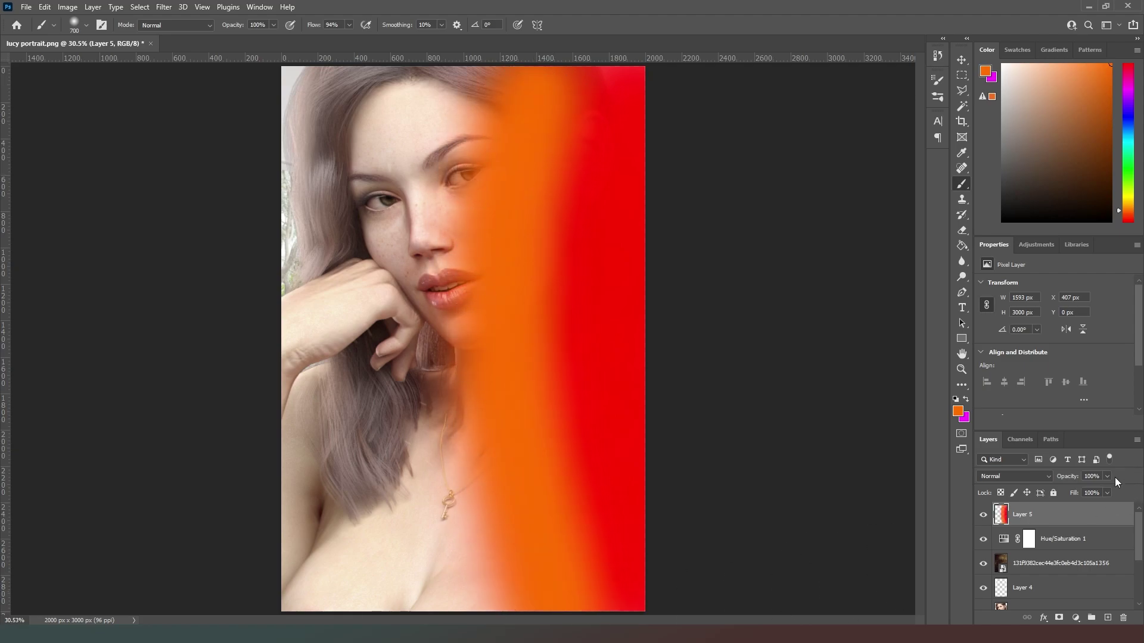
Step: Set Layer 5 to Soft Light at 37% opacity
{"action": "left_click_drag", "start_coordinate": [1067, 477], "coordinate": [1062, 477]}
{"action": "left_click", "coordinate": [1025, 476]}
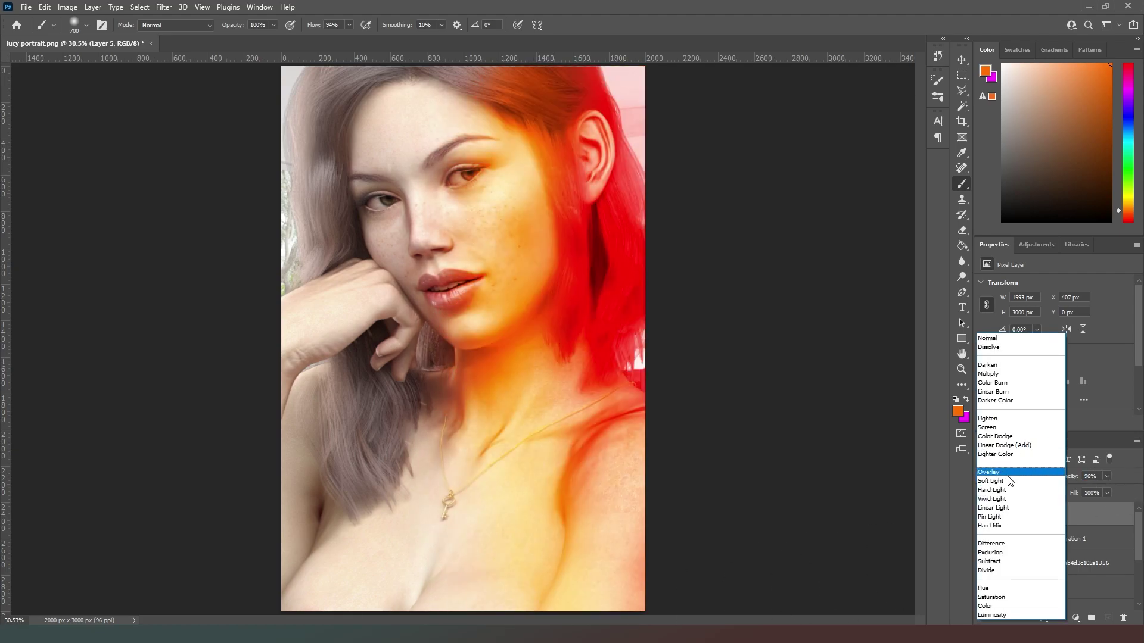
{"action": "left_click", "coordinate": [1010, 481]}
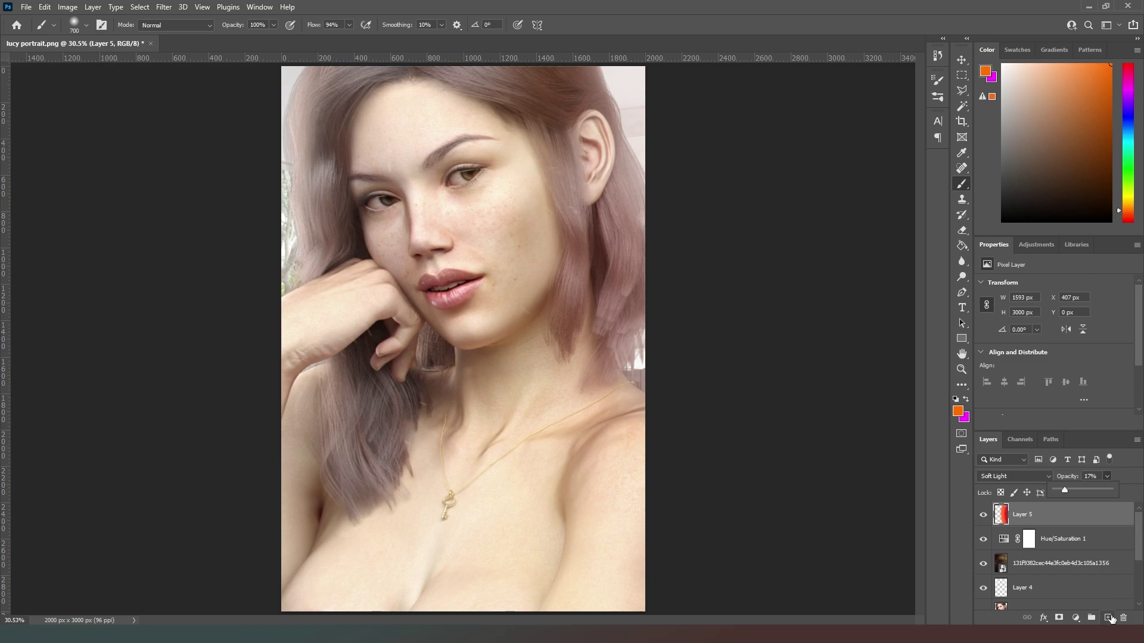
Step: On a new Layer 6, paint diagonal red, green and blue bands across the portrait
{"action": "left_click", "coordinate": [1108, 618]}
{"action": "left_click_drag", "start_coordinate": [1128, 206], "coordinate": [1127, 222]}
{"action": "key", "text": "bracketright"}
{"action": "key", "text": "bracketright"}
{"action": "key", "text": "bracketright"}
{"action": "key", "text": "bracketright"}
{"action": "key", "text": "bracketright"}
{"action": "key", "text": "bracketright"}
{"action": "key", "text": "bracketright"}
{"action": "mouse_move", "coordinate": [291, 280]}
{"action": "left_mouse_down"}
{"action": "mouse_move", "coordinate": [408, 574]}
{"action": "mouse_move", "coordinate": [447, 562]}
{"action": "left_mouse_up"}
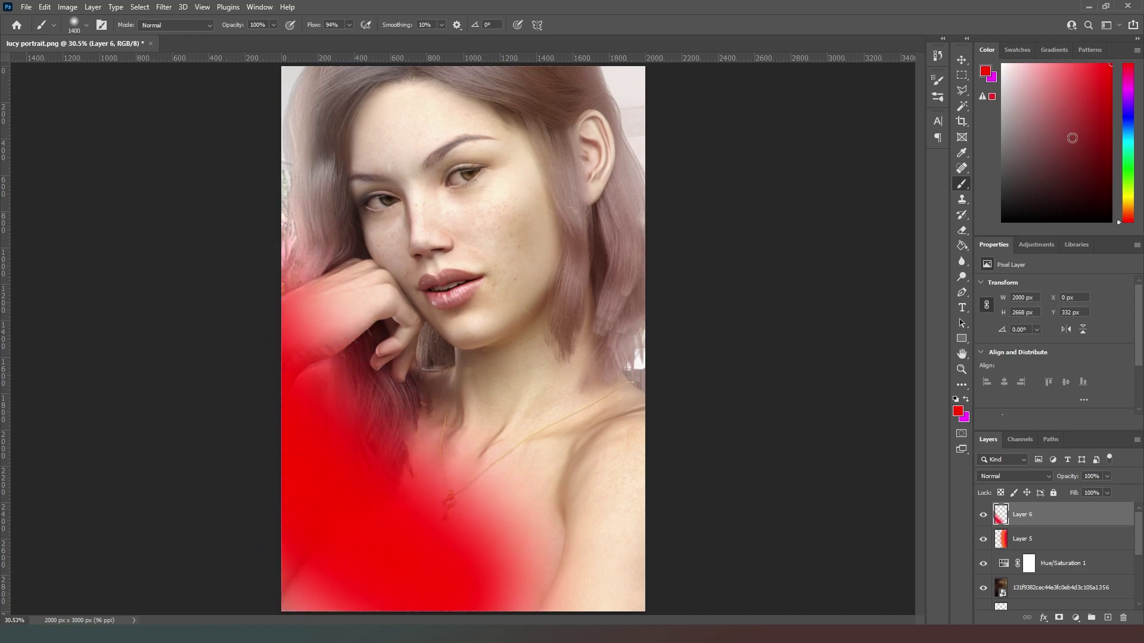
{"action": "left_click", "coordinate": [1132, 174]}
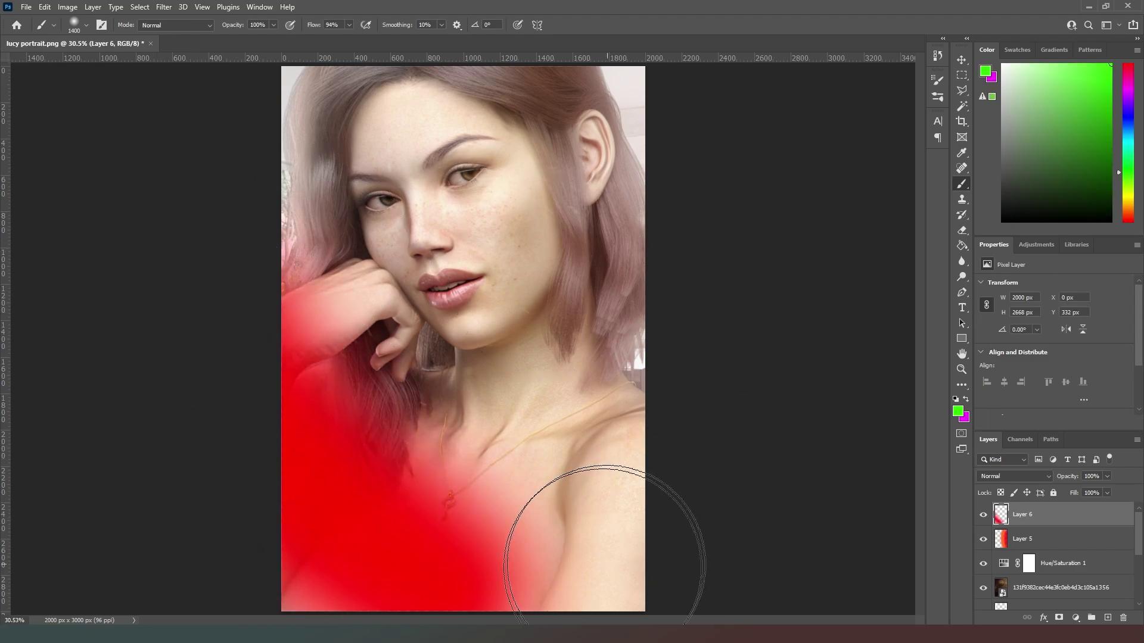
{"action": "left_click_drag", "start_coordinate": [606, 524], "coordinate": [238, 119]}
{"action": "left_click", "coordinate": [1132, 115]}
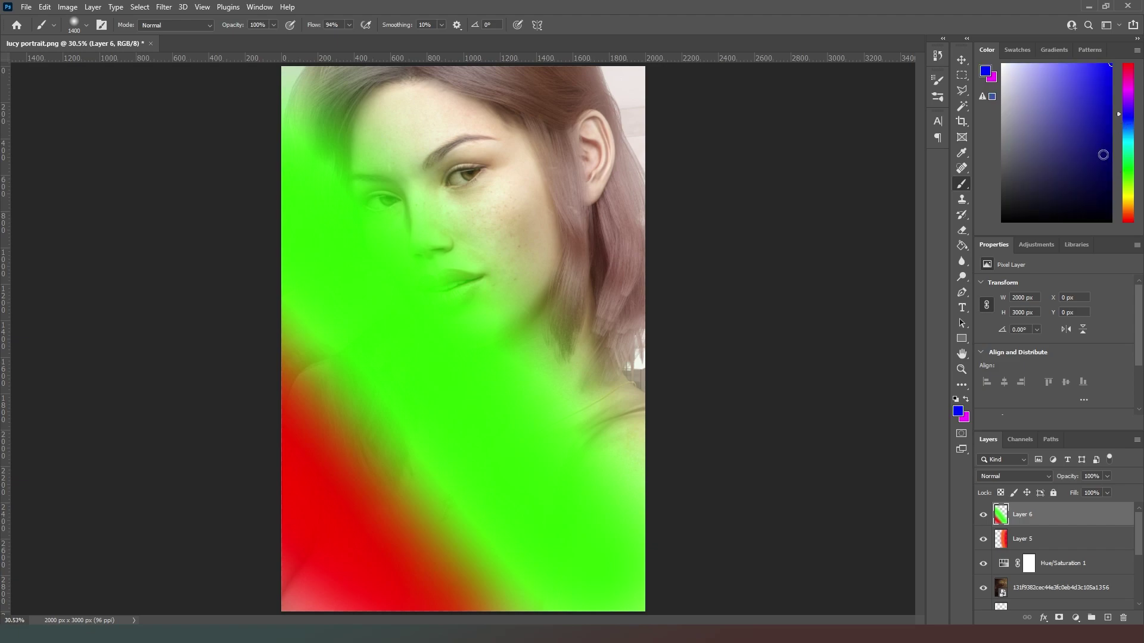
{"action": "mouse_move", "coordinate": [761, 519]}
{"action": "left_mouse_down"}
{"action": "mouse_move", "coordinate": [459, 174]}
{"action": "mouse_move", "coordinate": [244, 38]}
{"action": "left_mouse_up"}
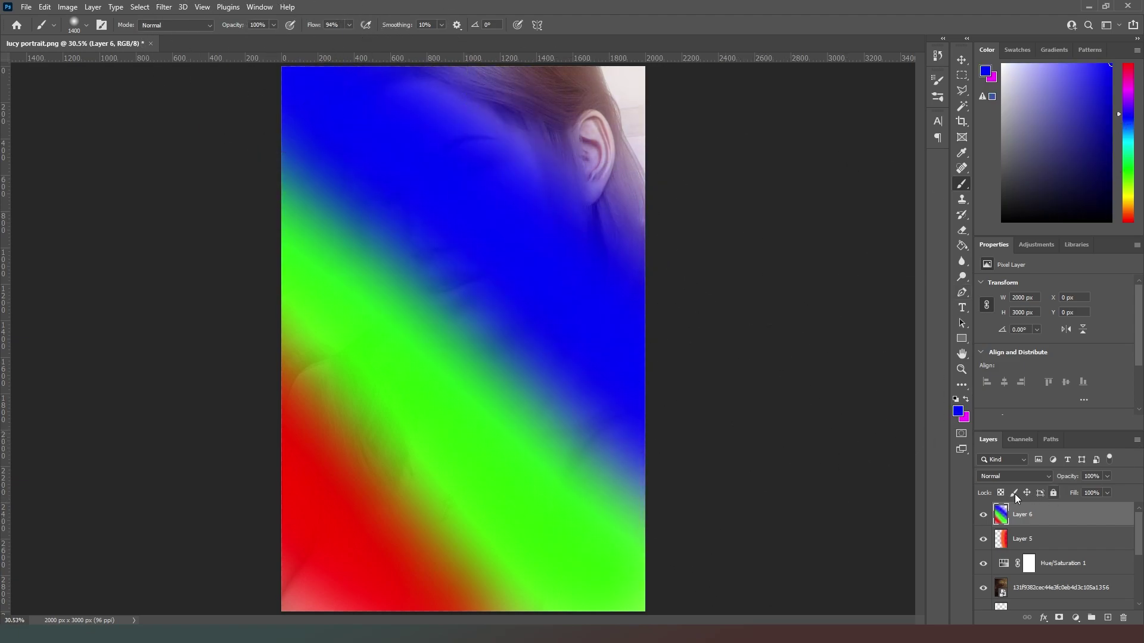
Step: Keep Layer 6 in Normal mode, move Hue/Saturation 1 to the top and Layer 6 beneath Layer 5
{"action": "left_click", "coordinate": [1013, 476]}
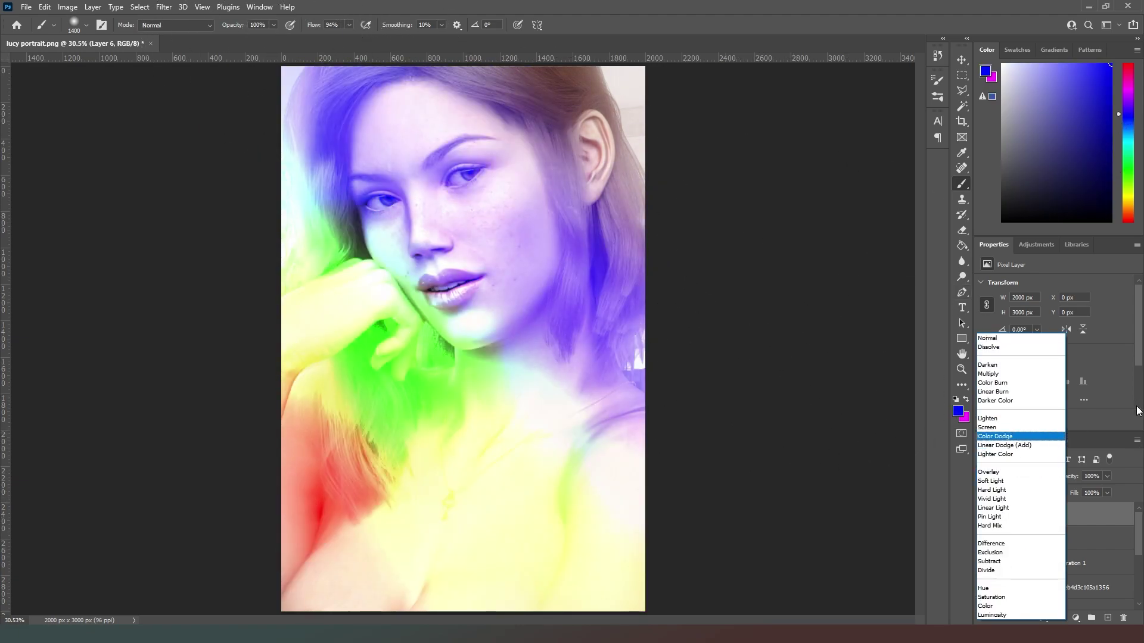
{"action": "key", "text": "Escape"}
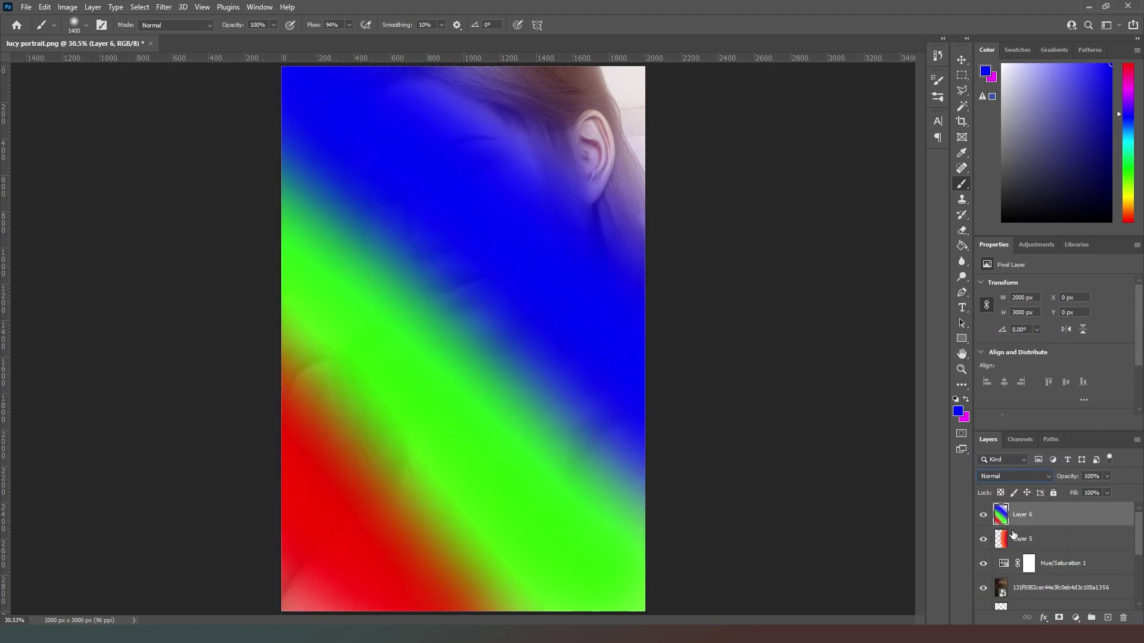
{"action": "left_click_drag", "start_coordinate": [1020, 573], "coordinate": [1056, 511]}
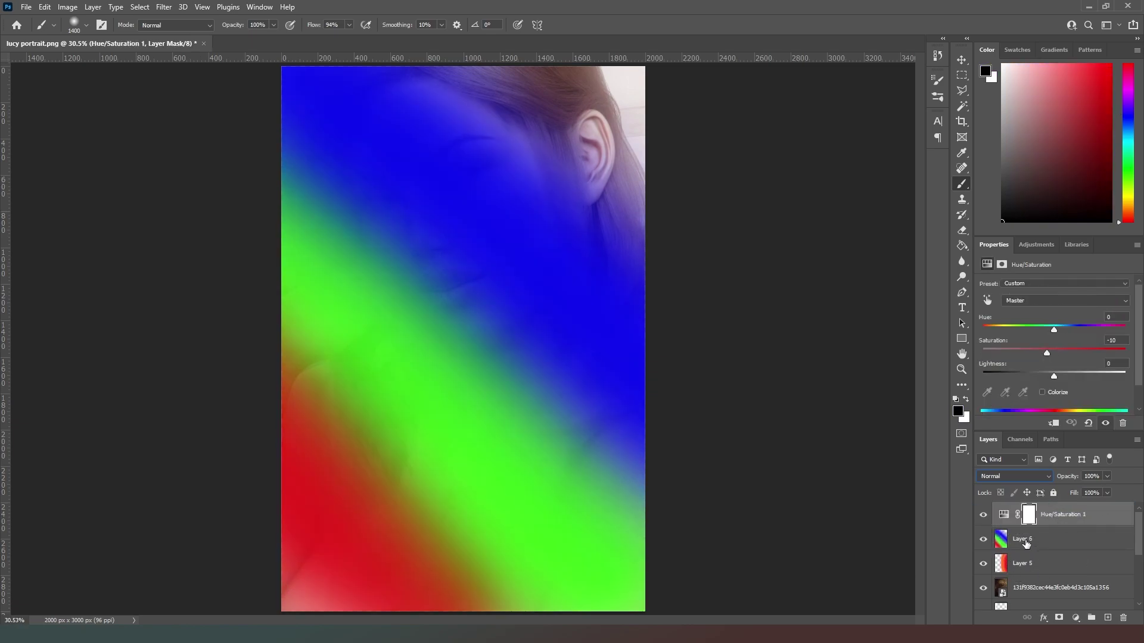
{"action": "left_click_drag", "start_coordinate": [1011, 566], "coordinate": [1032, 569]}
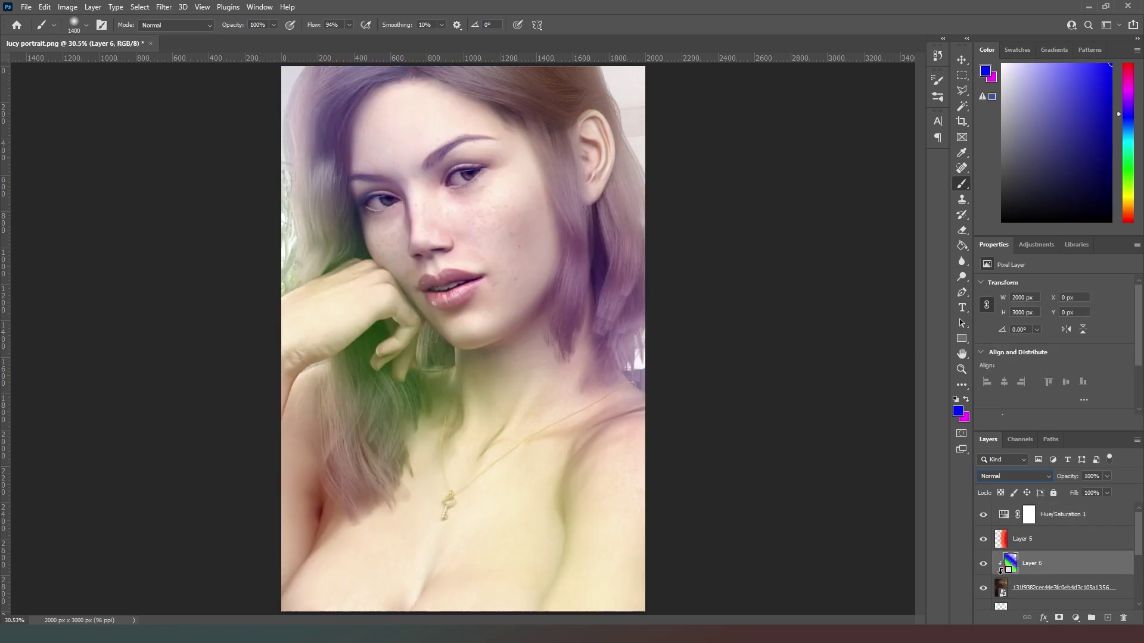
Step: Clip Layer 6 to the layer below and lower its opacity toward 41%
{"action": "key", "text": "ctrl+alt+g"}
{"action": "left_click", "coordinate": [1106, 477]}
{"action": "left_click_drag", "start_coordinate": [1089, 491], "coordinate": [1082, 492]}
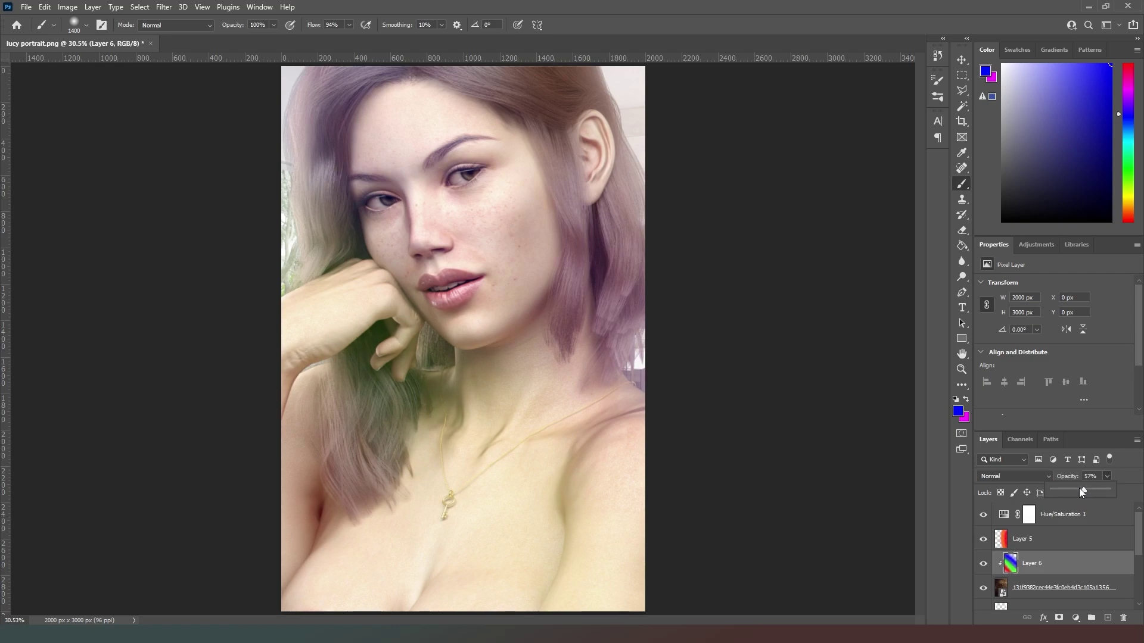